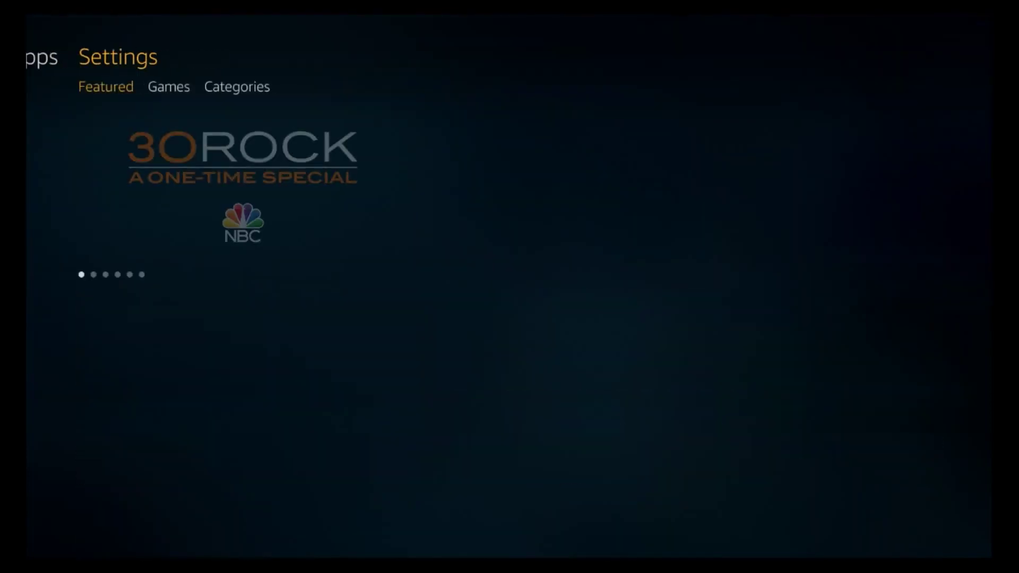
pyautogui.press('Down')
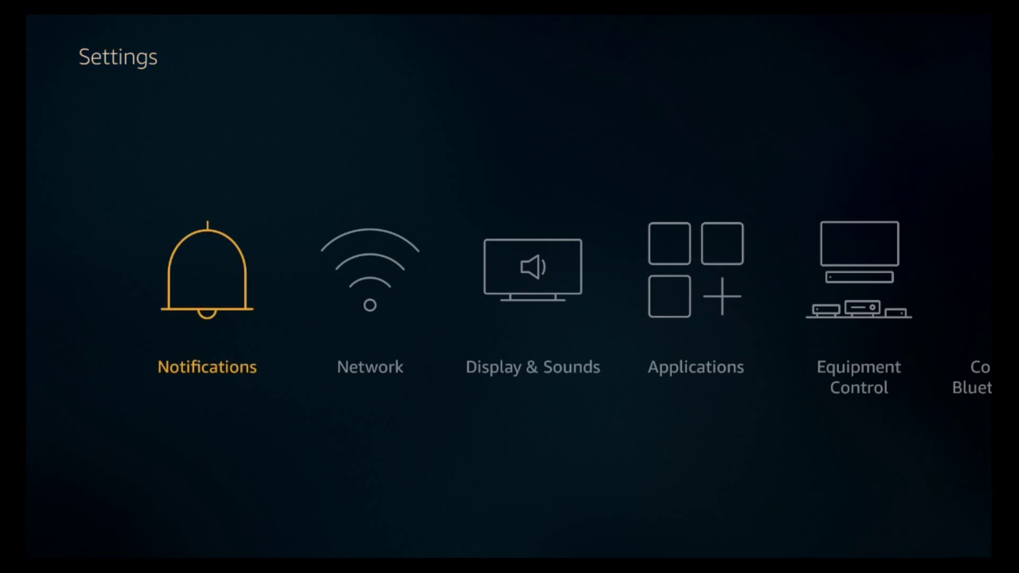
pyautogui.press('Right')
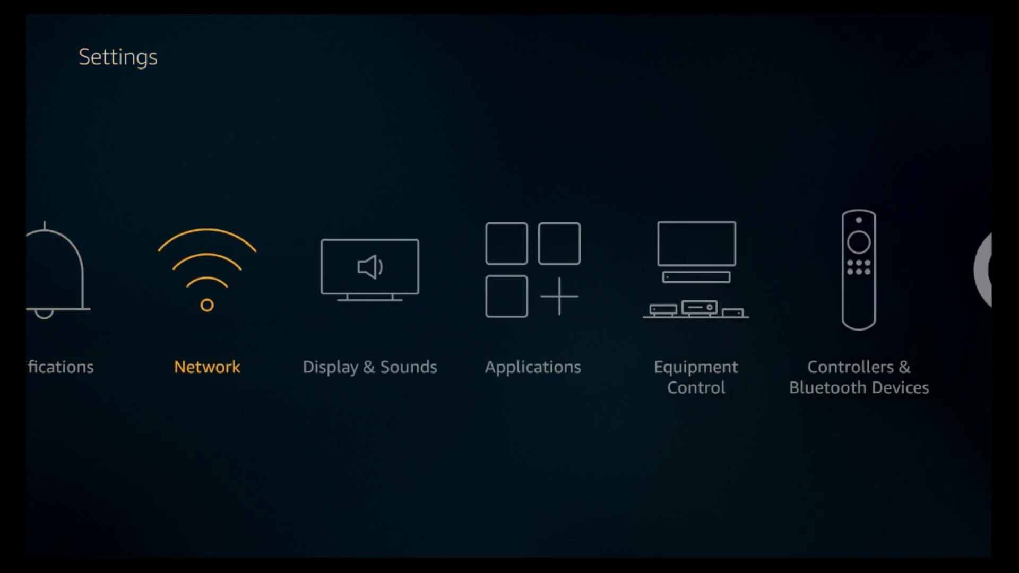
pyautogui.press('Return')
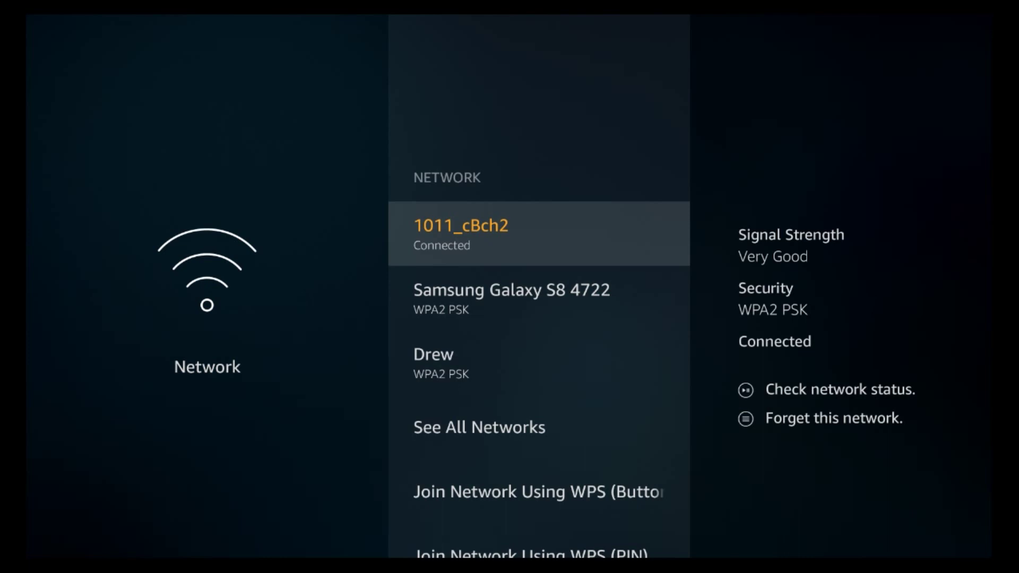
pyautogui.press('Down')
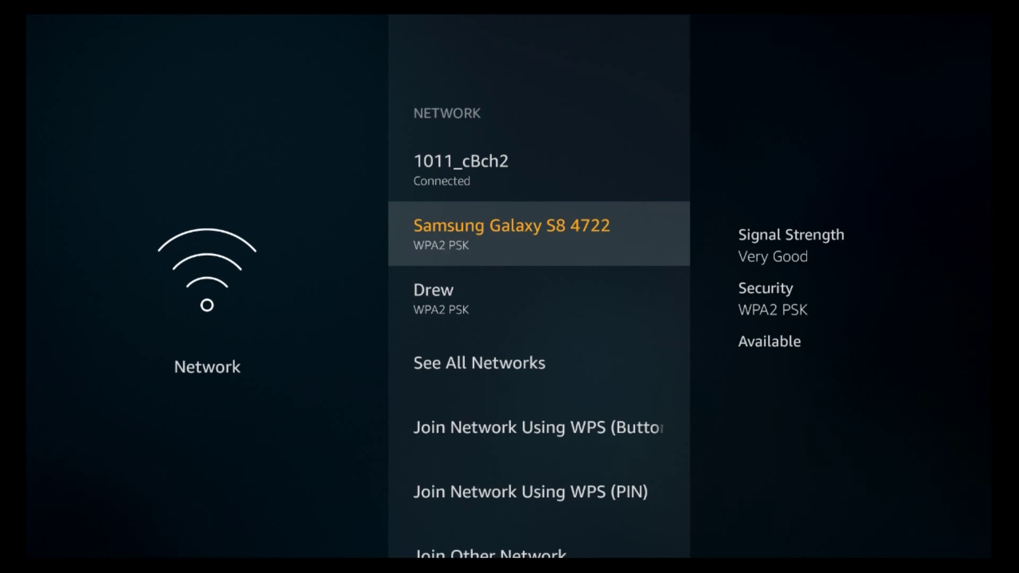
pyautogui.press('Up')
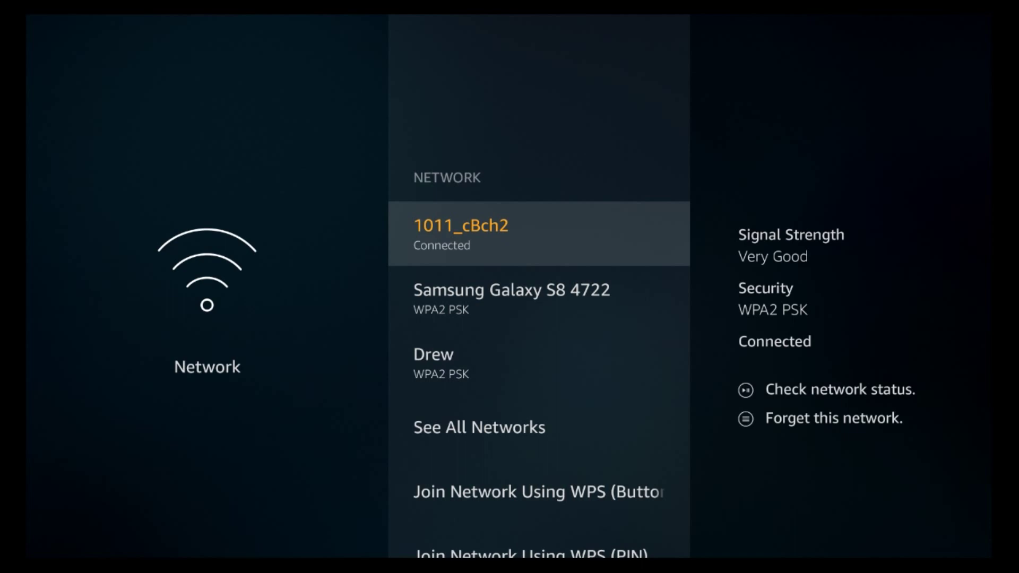
pyautogui.press('Escape')
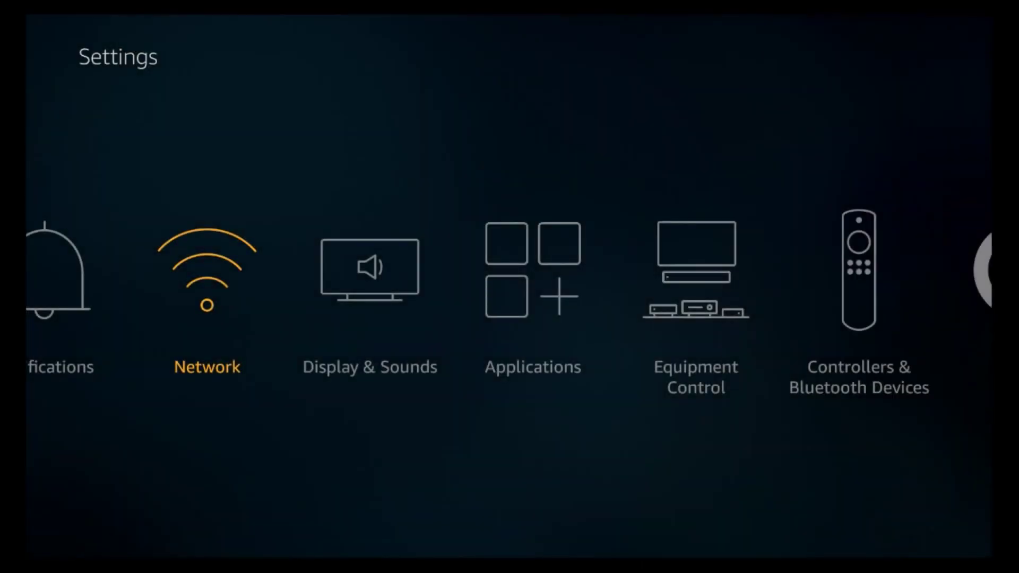
# Step: Go to Settings > Applications > Manage Installed Applications
pyautogui.press('Right')
pyautogui.press('Right')
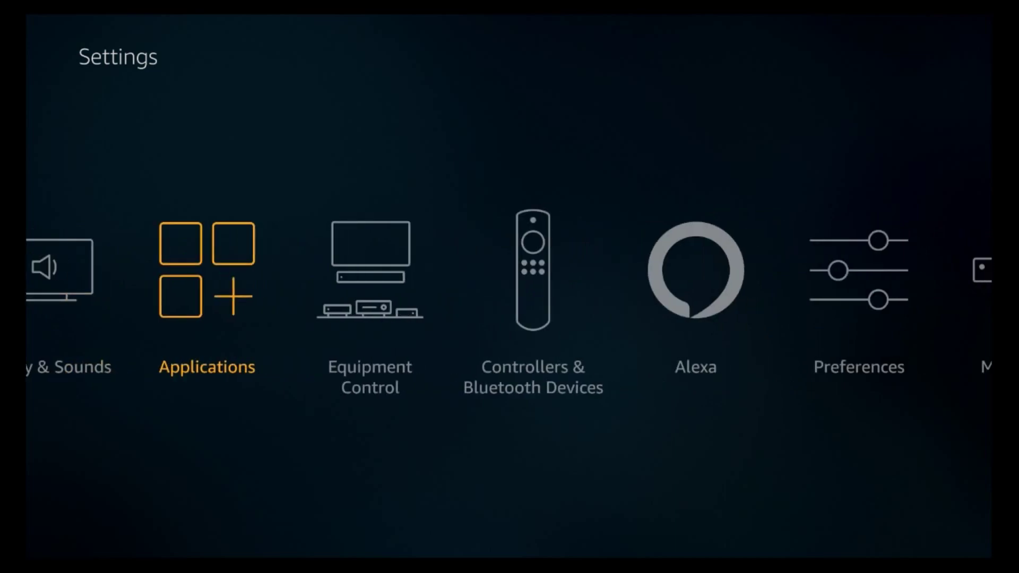
pyautogui.press('Return')
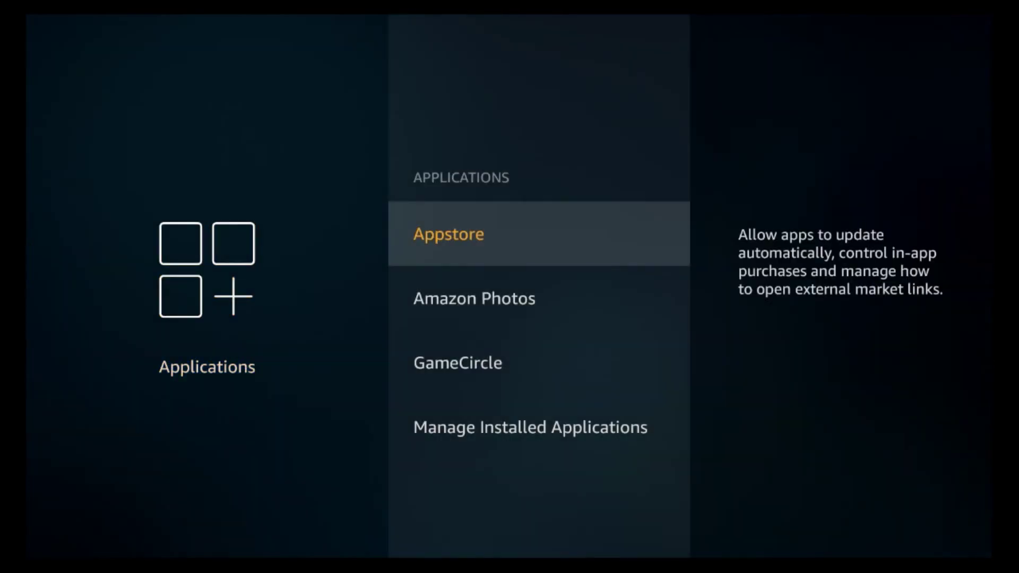
pyautogui.press('Down')
pyautogui.press('Down')
pyautogui.press('Down')
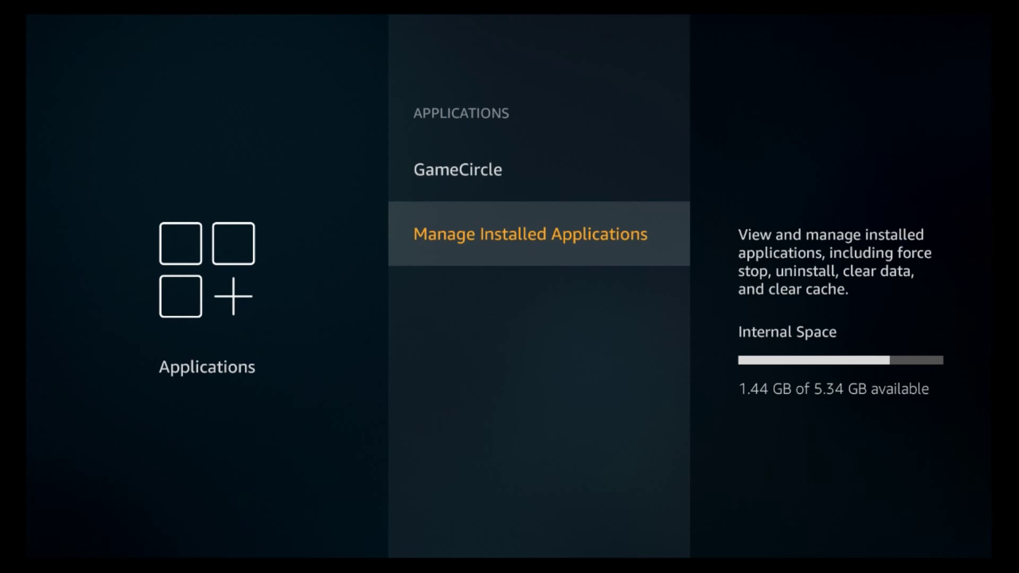
pyautogui.press('Return')
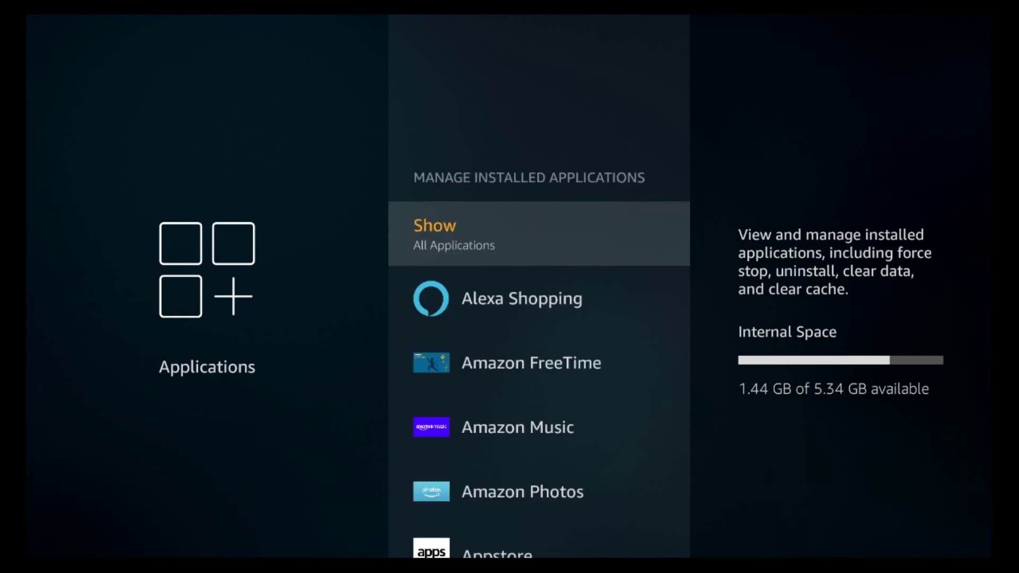
# Step: Scroll the app list to ES File Explorer and open its page (version 4.2.1.2.a, 38.22 MB)
pyautogui.press('Down')
pyautogui.press('Down')
pyautogui.press('Down')
pyautogui.press('Down')
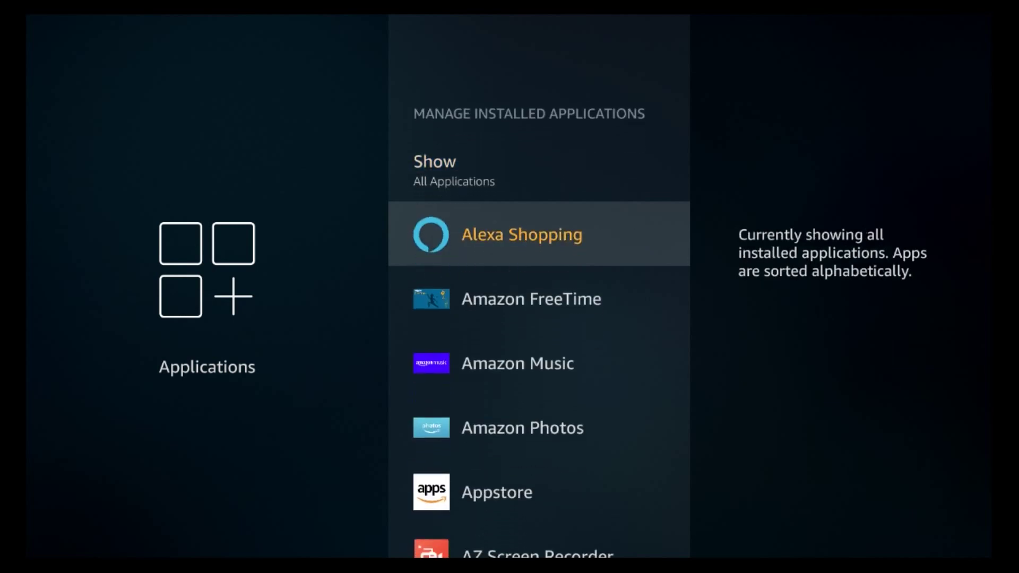
pyautogui.press('Down')
pyautogui.press('Down')
pyautogui.press('Down')
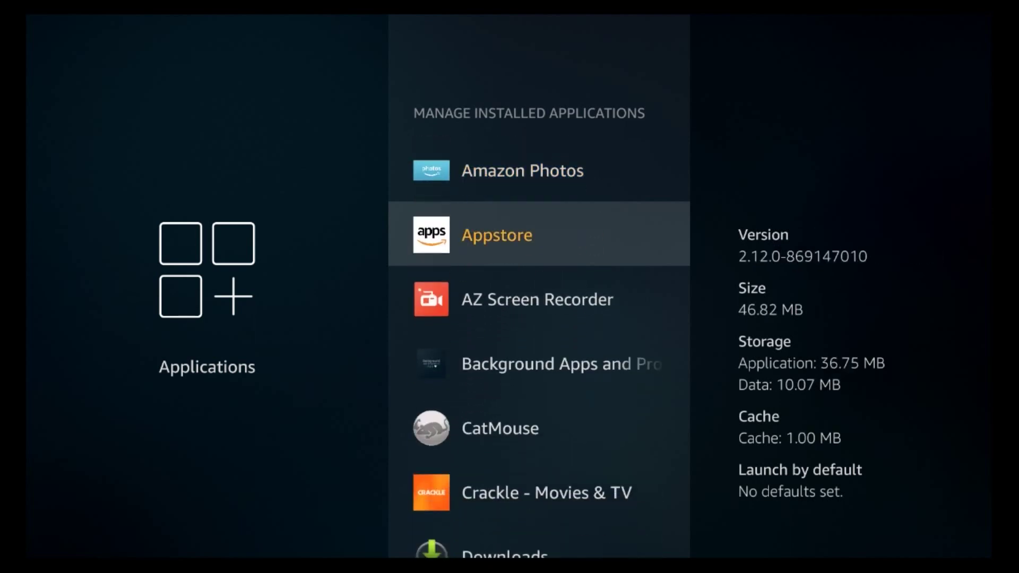
pyautogui.press('Down')
pyautogui.press('Down')
pyautogui.press('Down')
pyautogui.press('Down')
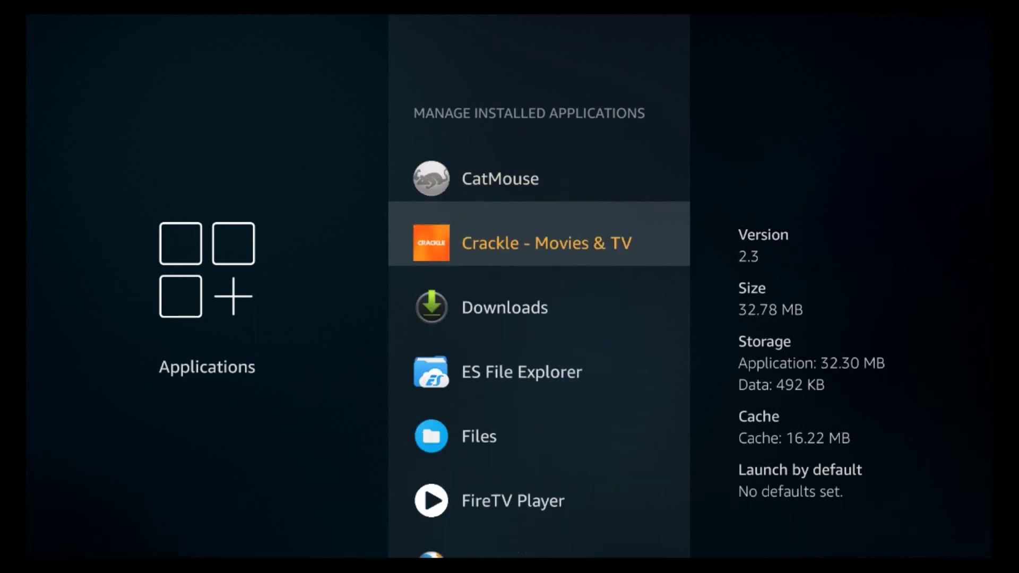
pyautogui.press('Down')
pyautogui.press('Down')
pyautogui.press('Down')
pyautogui.press('Down')
pyautogui.press('Down')
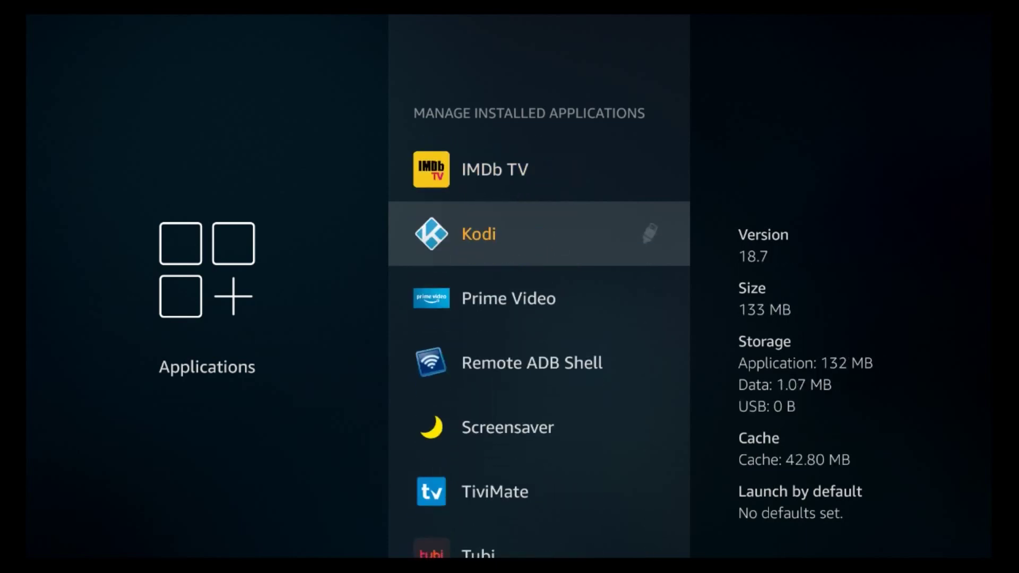
pyautogui.press('Down')
pyautogui.press('Down')
pyautogui.press('Down')
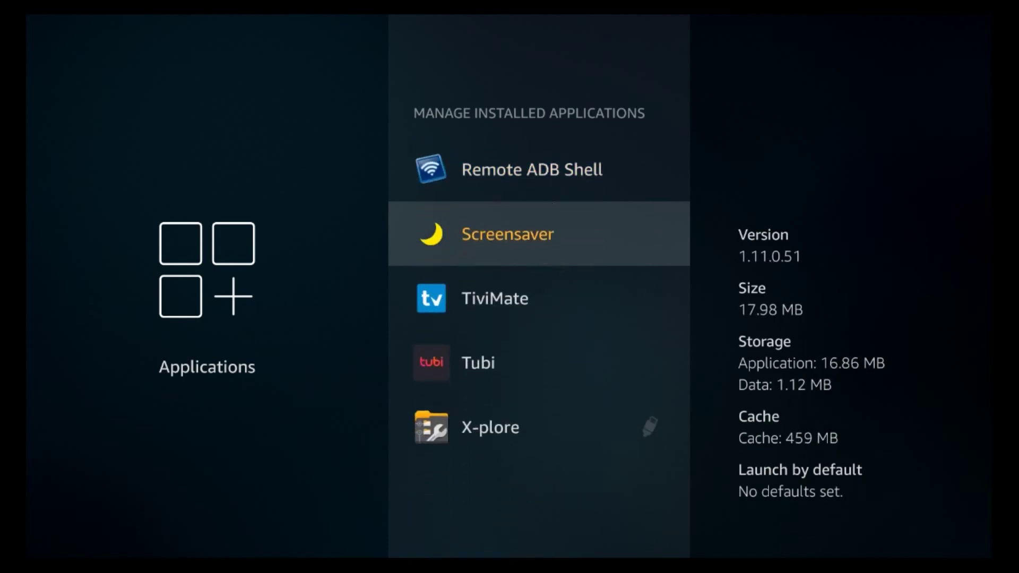
pyautogui.press('Up')
pyautogui.press('Up')
pyautogui.press('Up')
pyautogui.press('Up')
pyautogui.press('Up')
pyautogui.press('Up')
pyautogui.press('Up')
pyautogui.press('Up')
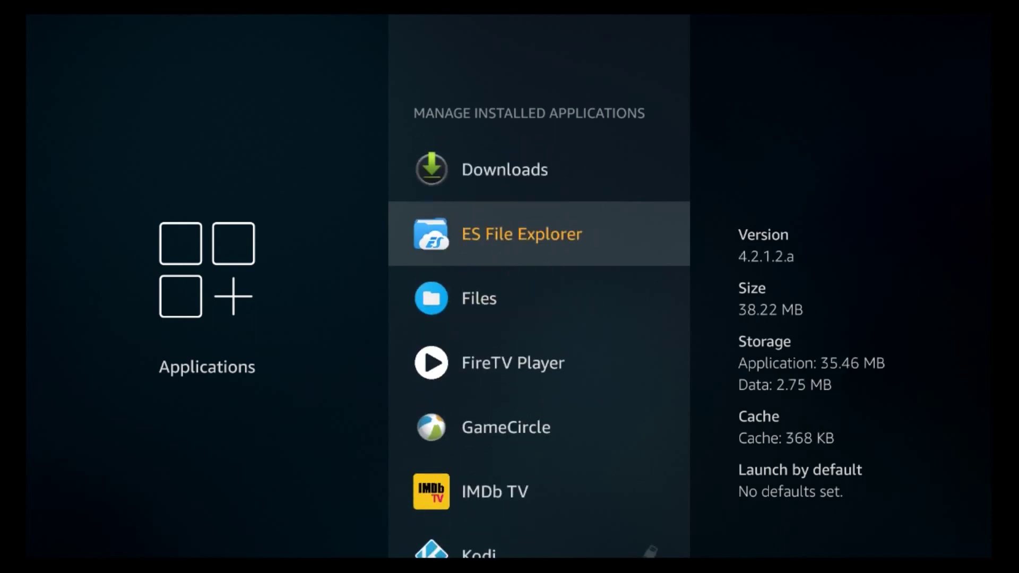
pyautogui.press('Up')
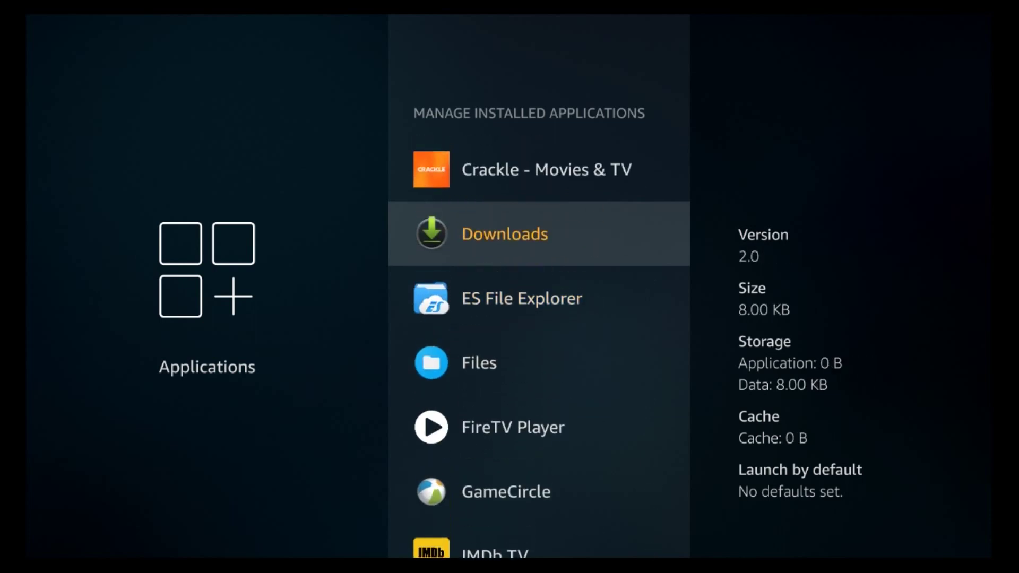
pyautogui.press('Down')
pyautogui.press('Return')
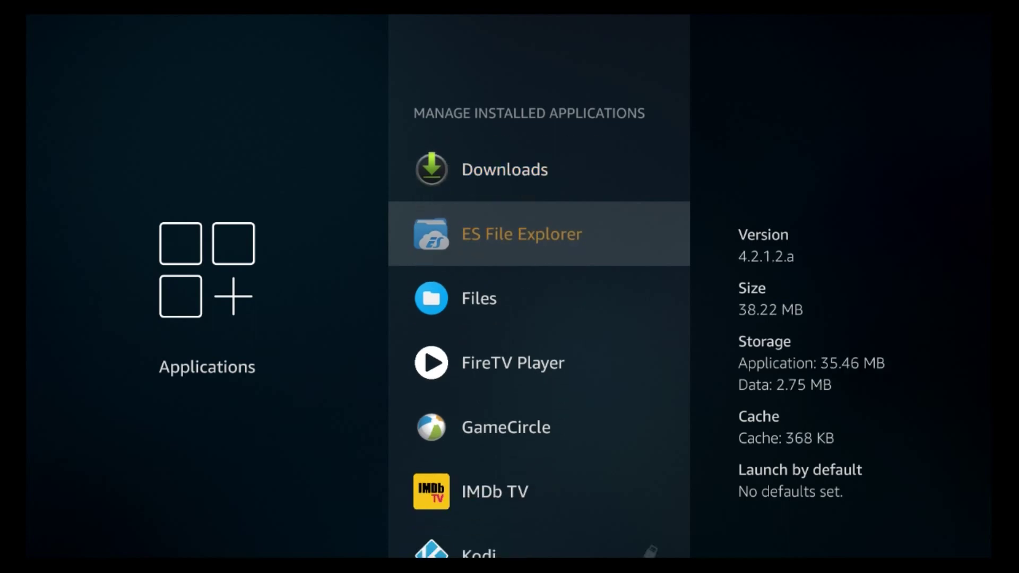
pyautogui.press('Down')
pyautogui.press('Down')
pyautogui.press('Down')
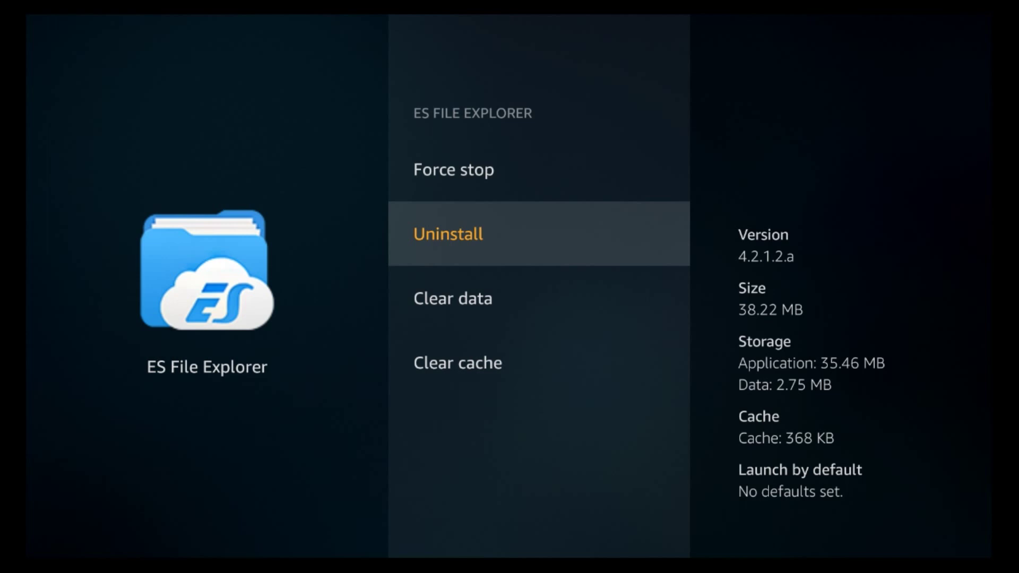
# Step: Return to the installed apps list, move up to Appstore and open its page
pyautogui.press('Escape')
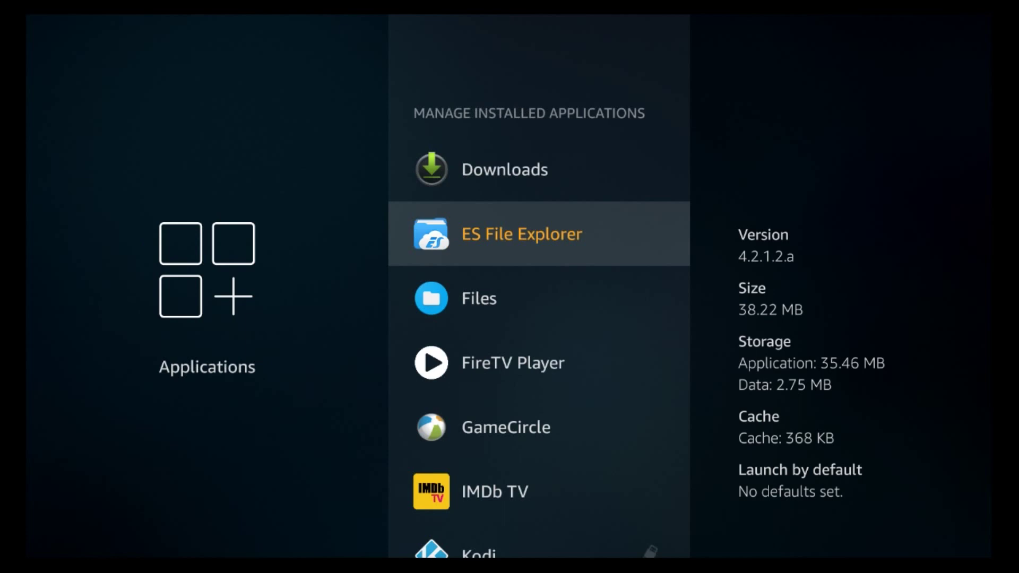
pyautogui.press('Down')
pyautogui.press('Down')
pyautogui.press('Down')
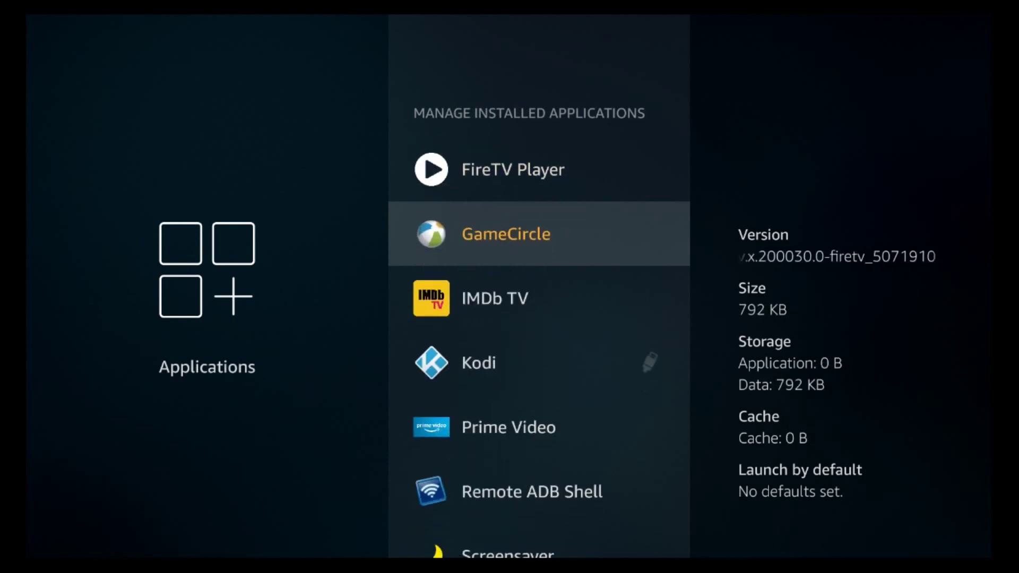
pyautogui.press('Down')
pyautogui.press('Down')
pyautogui.press('Down')
pyautogui.press('Down')
pyautogui.press('Down')
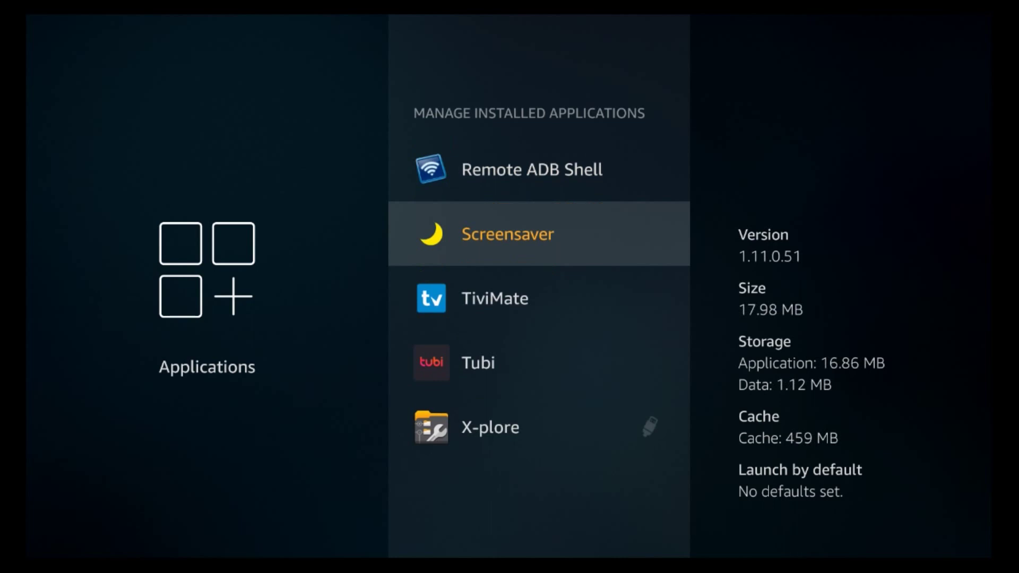
pyautogui.press('Up')
pyautogui.press('Up')
pyautogui.press('Up')
pyautogui.press('Up')
pyautogui.press('Up')
pyautogui.press('Up')
pyautogui.press('Up')
pyautogui.press('Up')
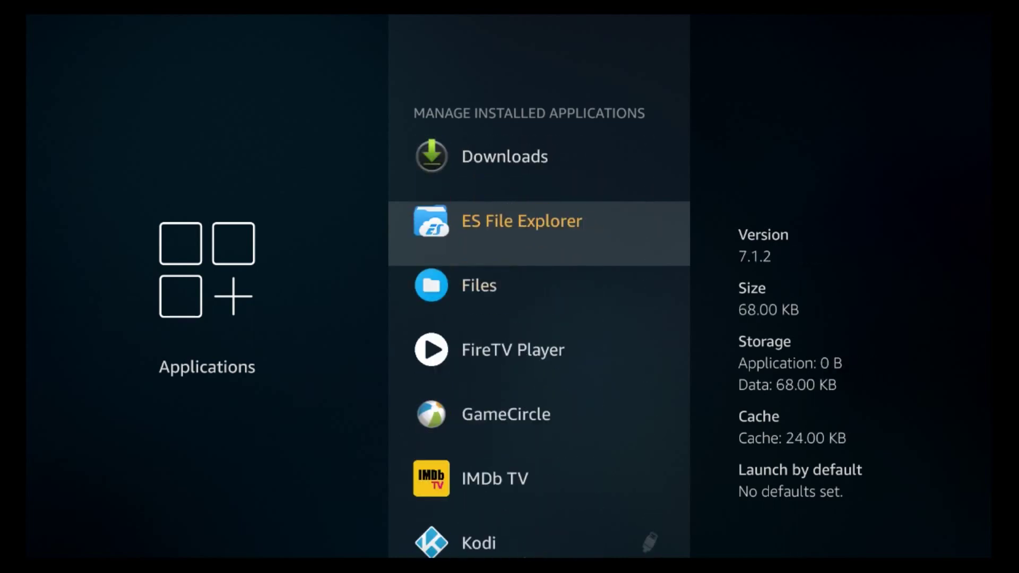
pyautogui.press('Up')
pyautogui.press('Up')
pyautogui.press('Up')
pyautogui.press('Up')
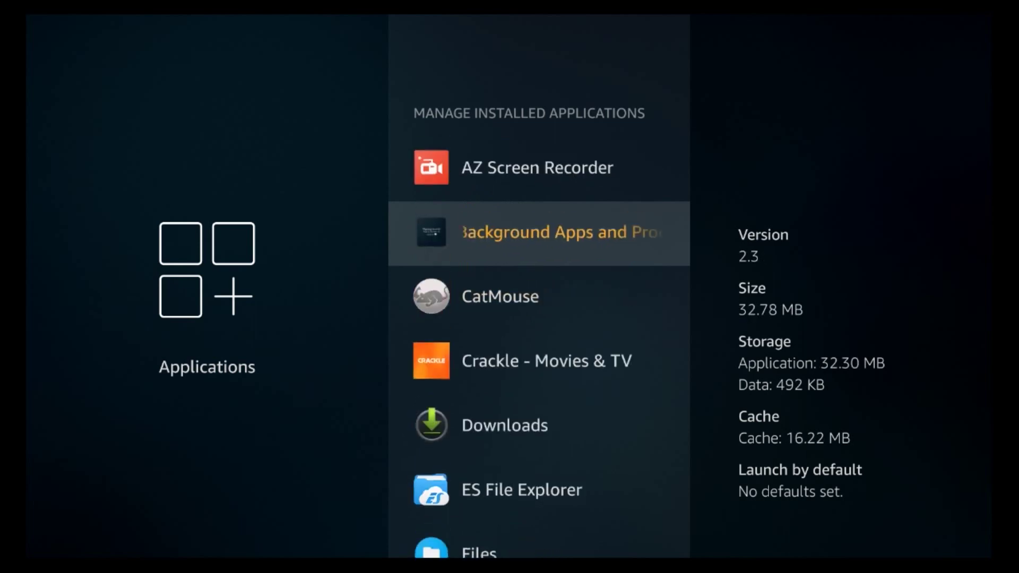
pyautogui.press('Up')
pyautogui.press('Up')
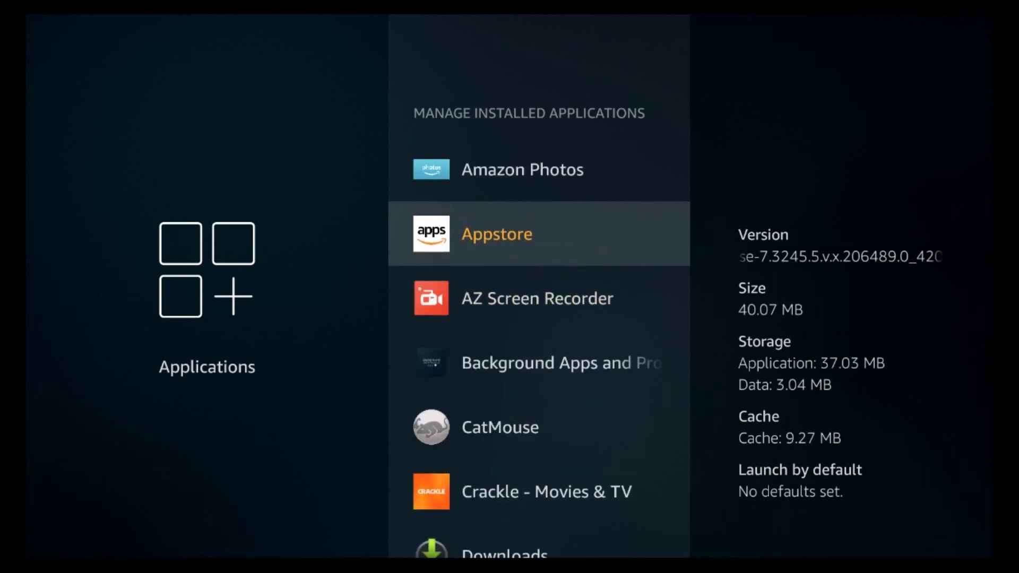
pyautogui.press('Return')
# Step: Review the Appstore's Force stop, Clear data and Clear cache options
pyautogui.press('Down')
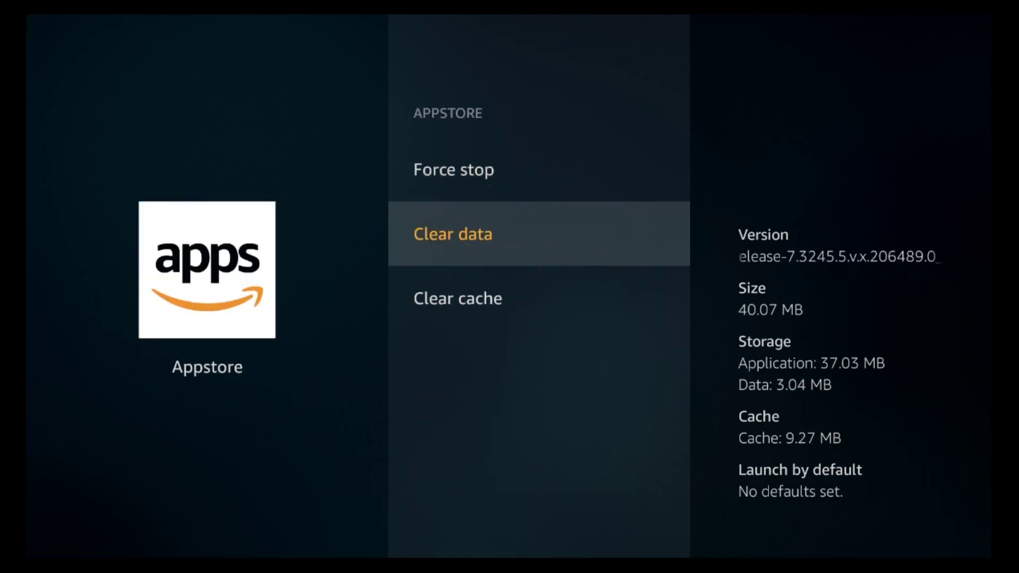
pyautogui.press('Down')
pyautogui.press('Up')
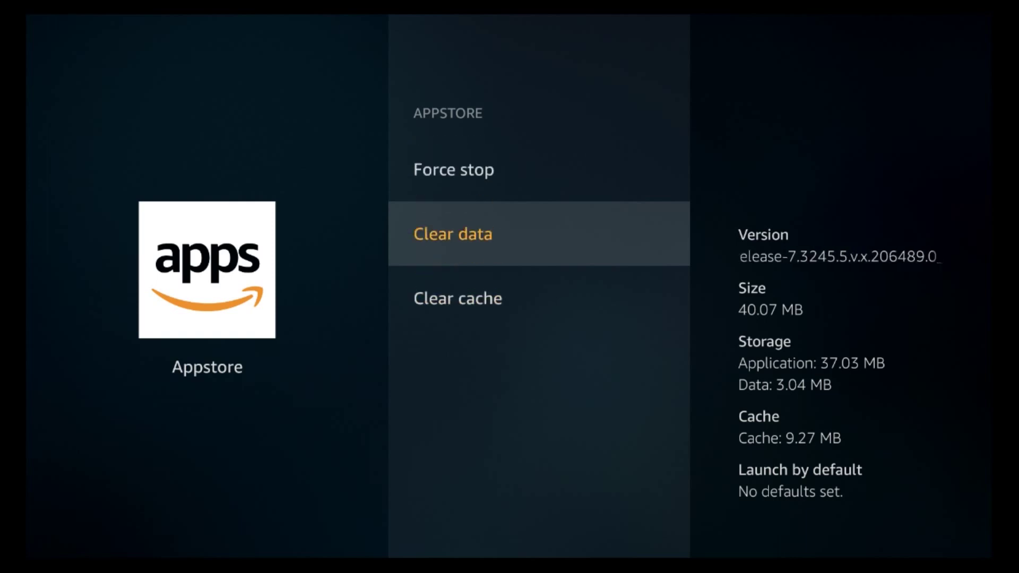
pyautogui.press('Up')
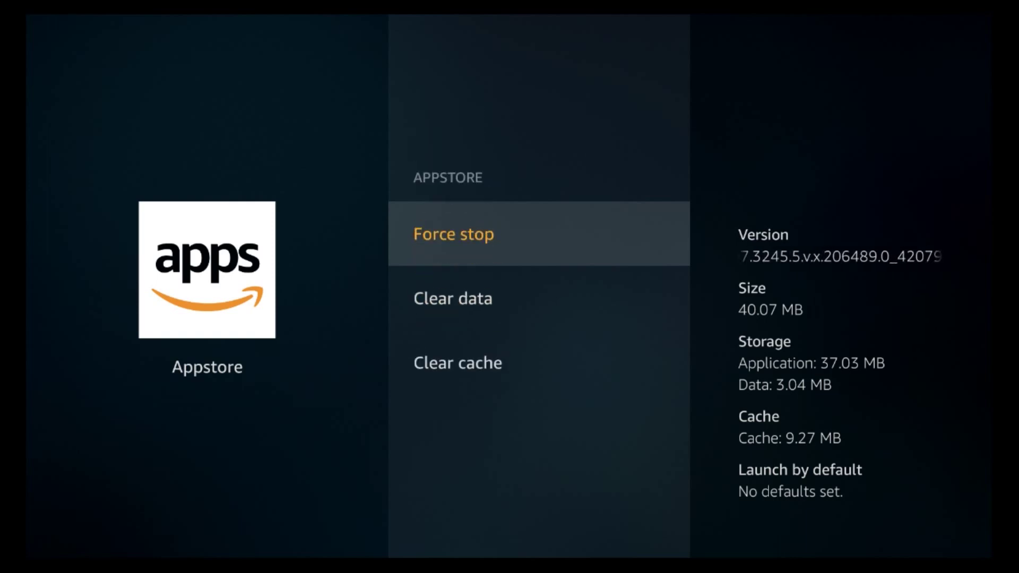
# Step: Back out of the app list to the main Settings row, moving toward Preferences
pyautogui.press('Escape')
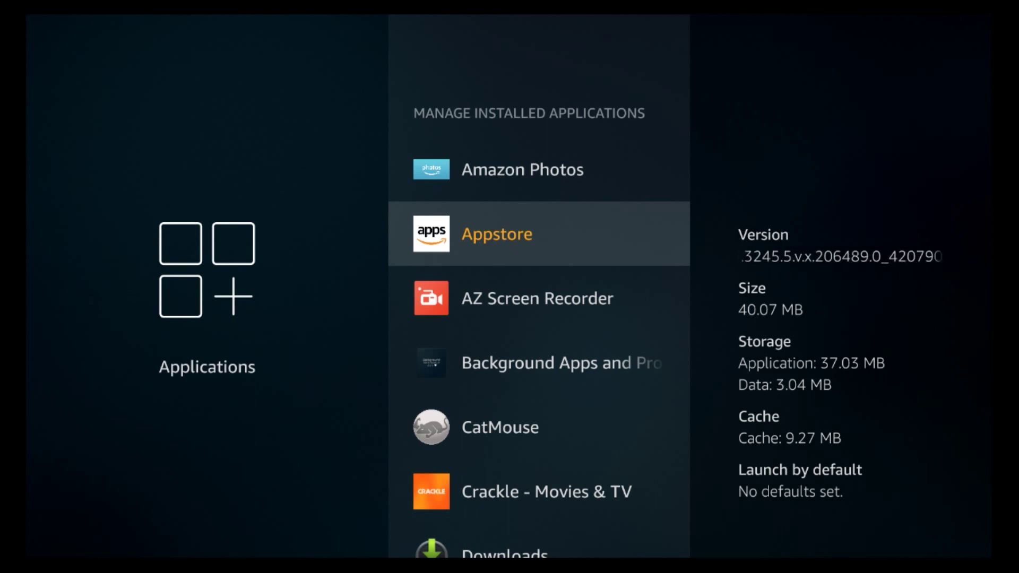
pyautogui.press('Up')
pyautogui.press('Up')
pyautogui.press('Up')
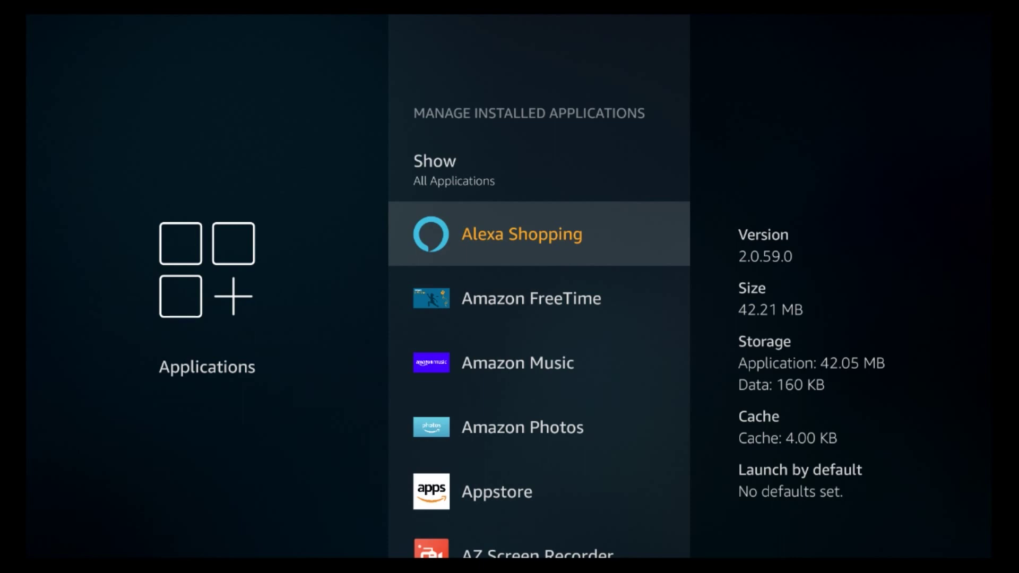
pyautogui.press('Escape')
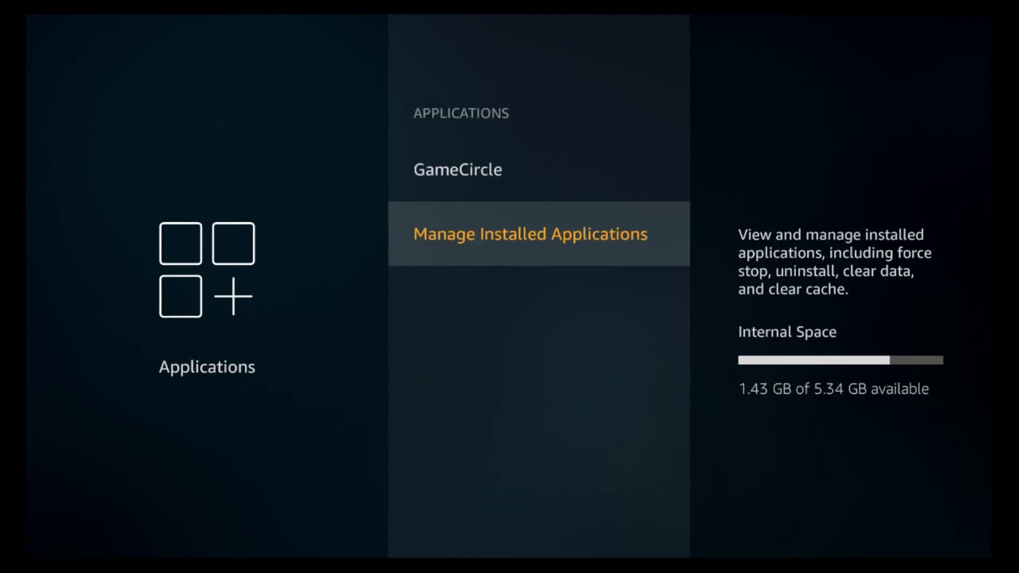
pyautogui.press('Escape')
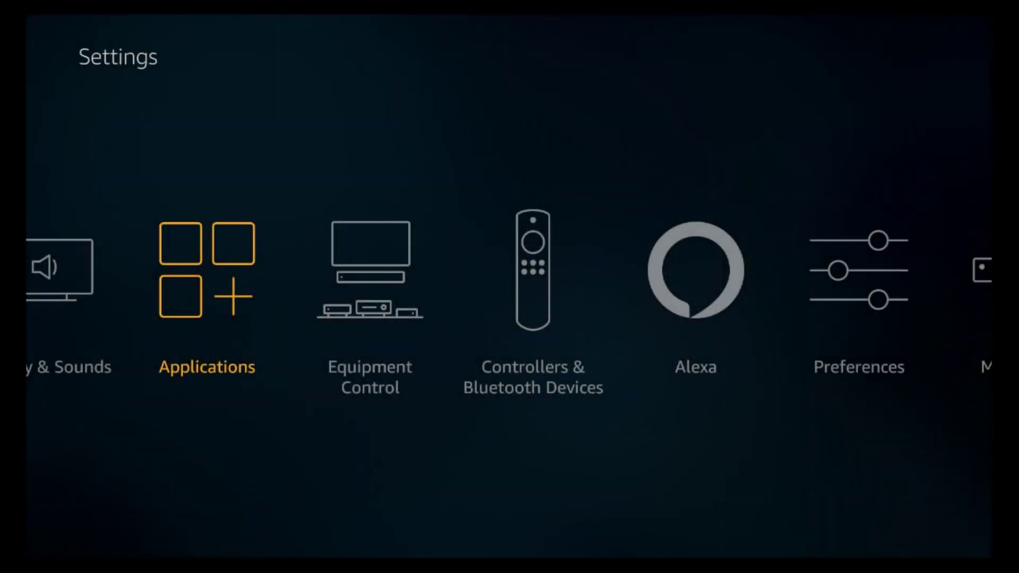
pyautogui.press('Right')
pyautogui.press('Right')
pyautogui.press('Right')
pyautogui.press('Right')
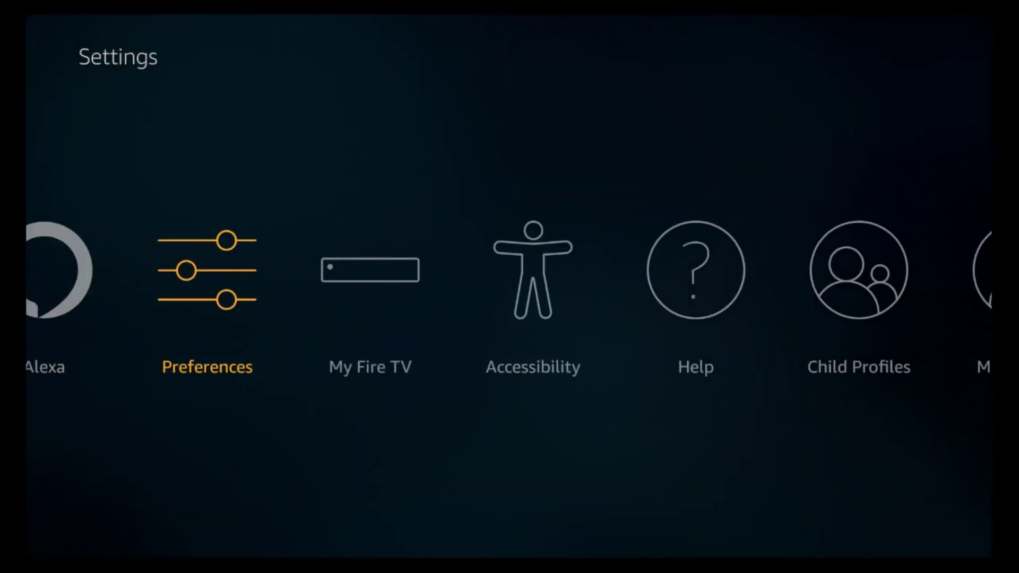
# Step: Verify device usage data, app usage data collection and interest-based ads are OFF in Privacy Settings, then go to Data Monitoring
pyautogui.press('Return')
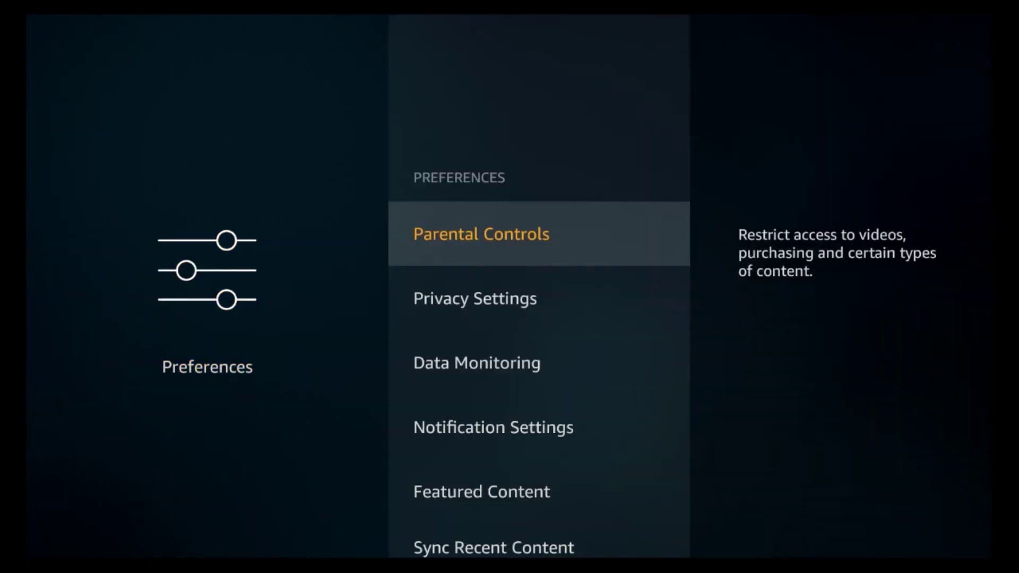
pyautogui.press('Down')
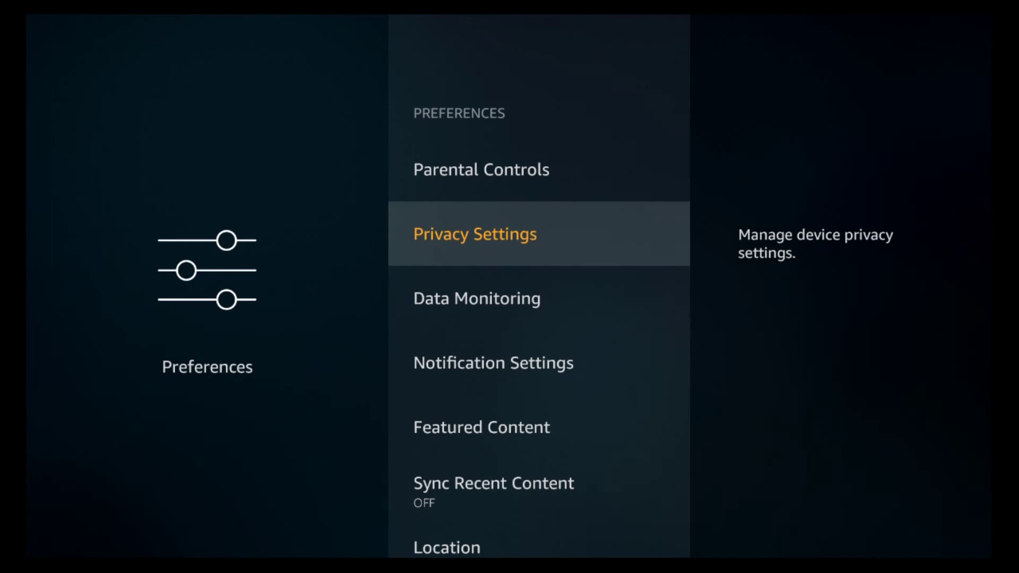
pyautogui.press('Return')
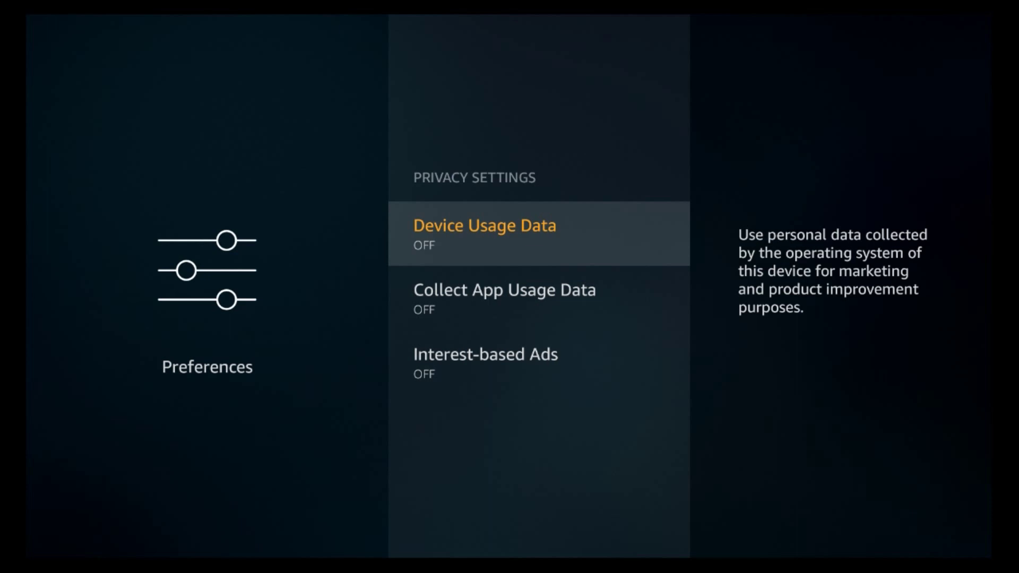
pyautogui.press('Down')
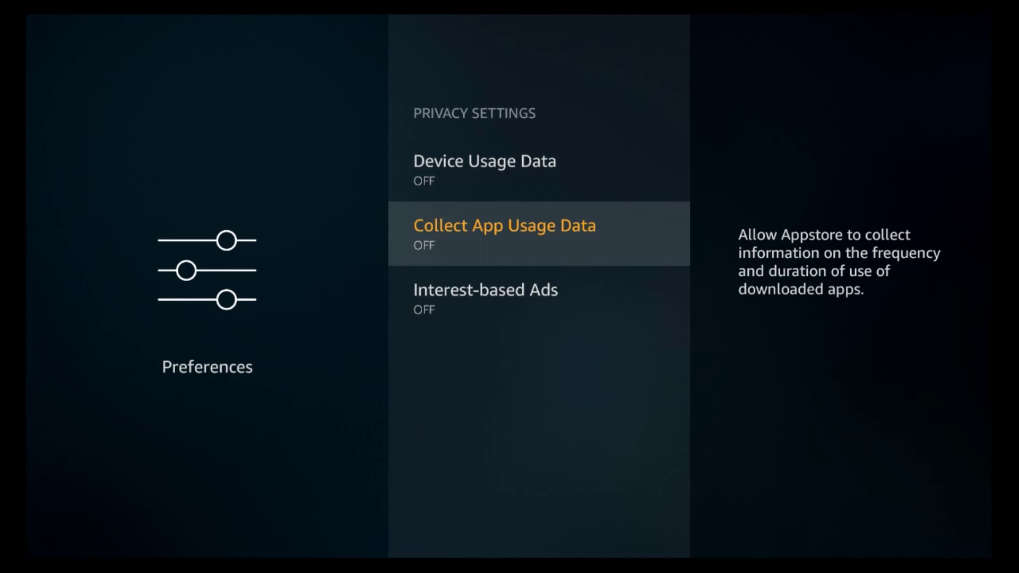
pyautogui.press('Down')
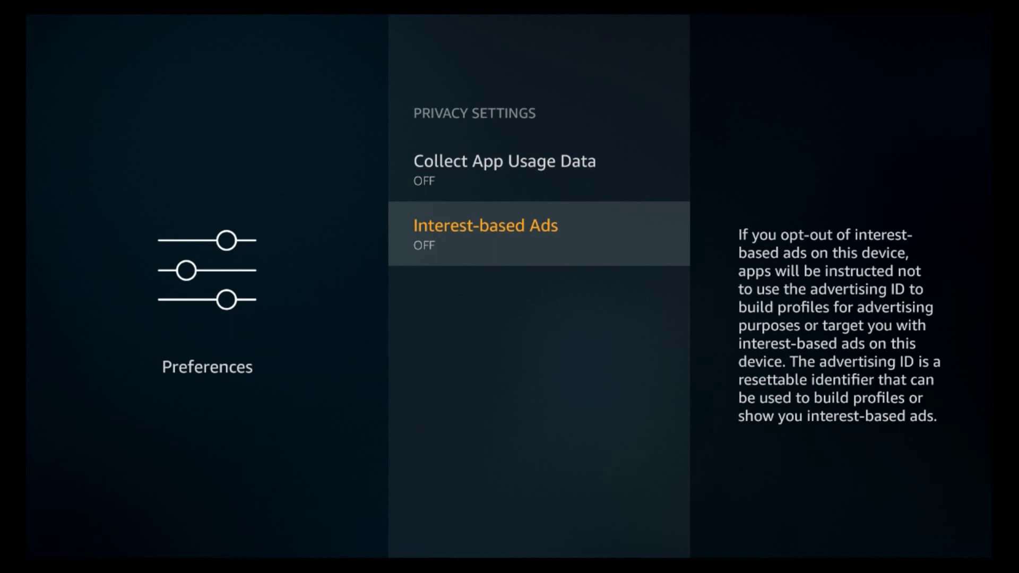
pyautogui.press('Escape')
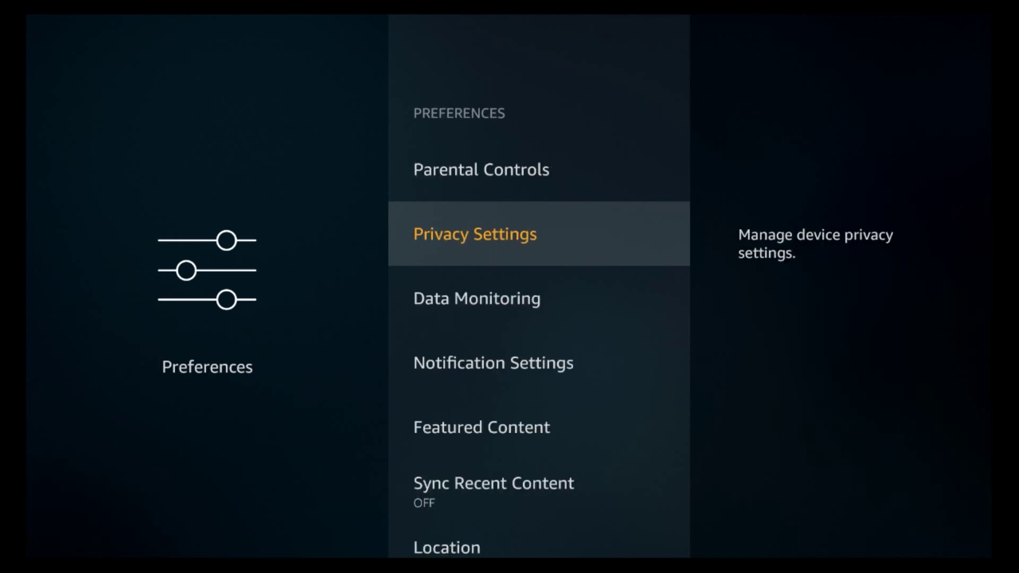
pyautogui.press('Down')
pyautogui.press('Return')
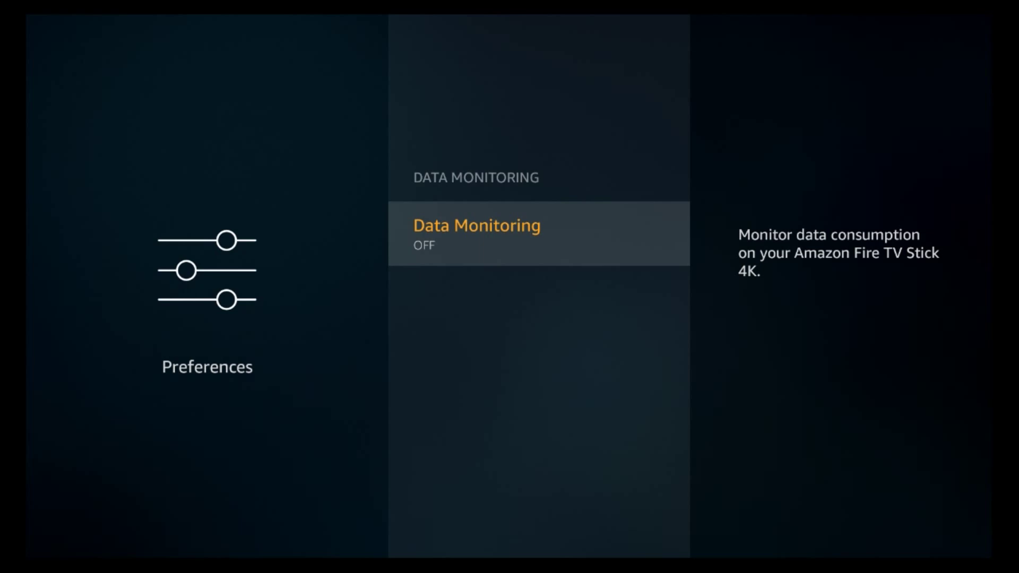
pyautogui.press('Escape')
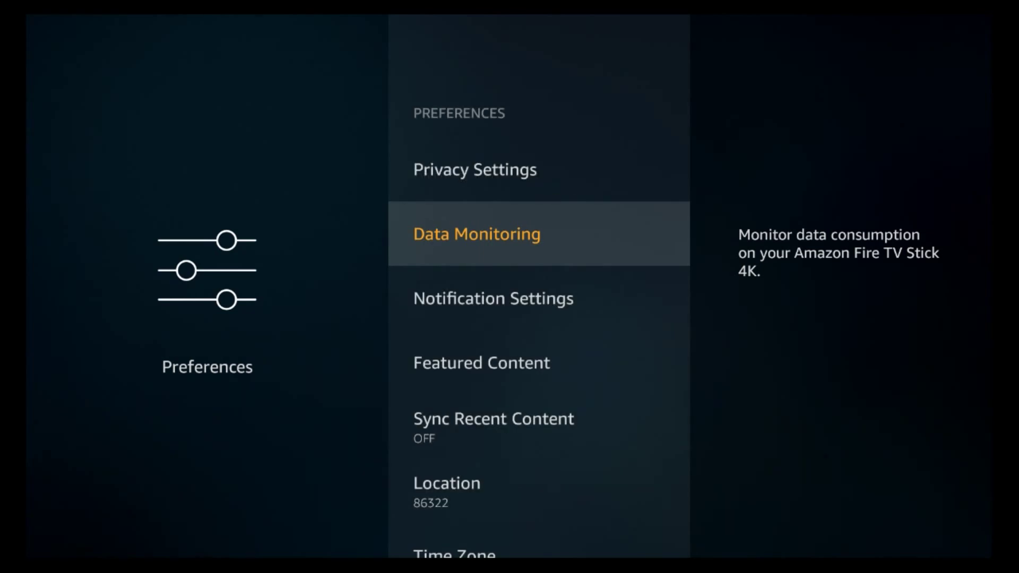
# Step: Open the per-app notification list under Notification Settings
pyautogui.press('Down')
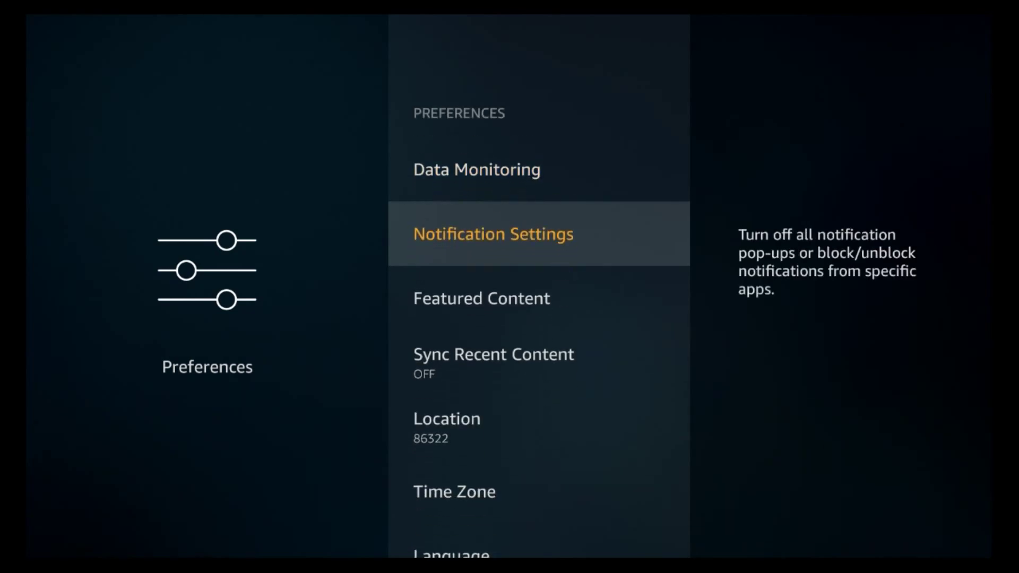
pyautogui.press('Return')
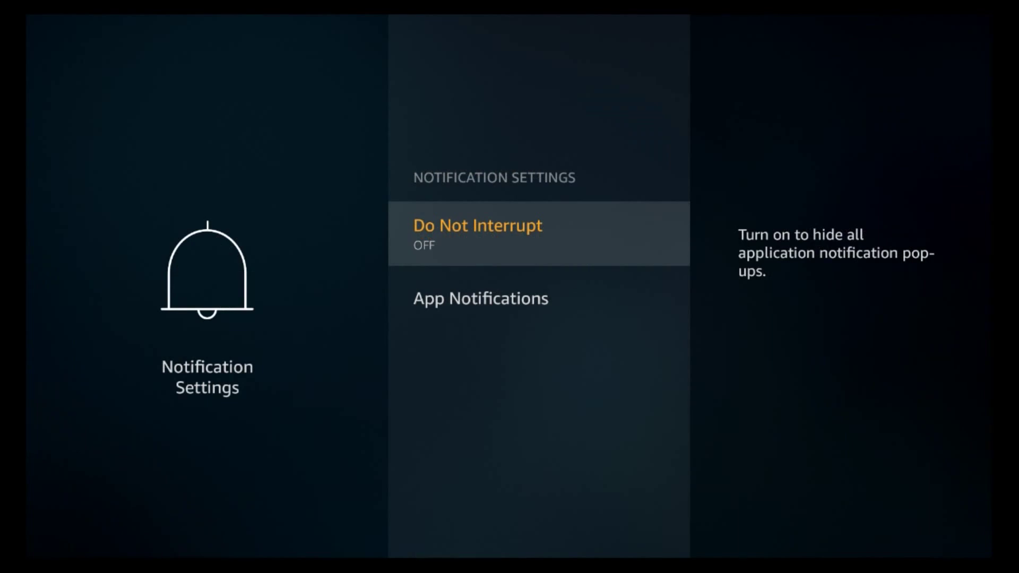
pyautogui.press('Down')
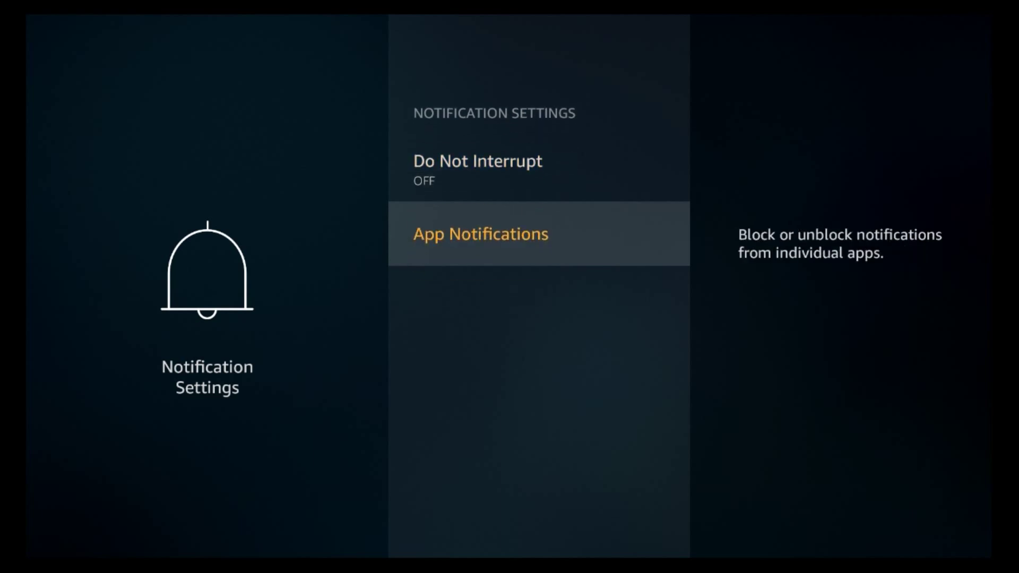
pyautogui.press('Return')
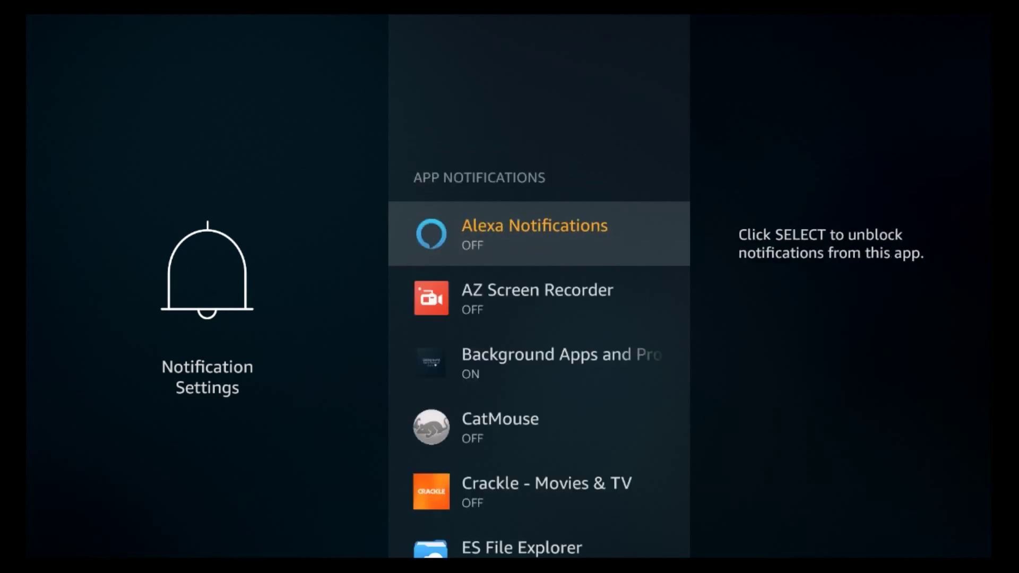
# Step: Block notifications for Background Apps and Process List and X-plore, then return to Preferences
pyautogui.press('Down')
pyautogui.press('Down')
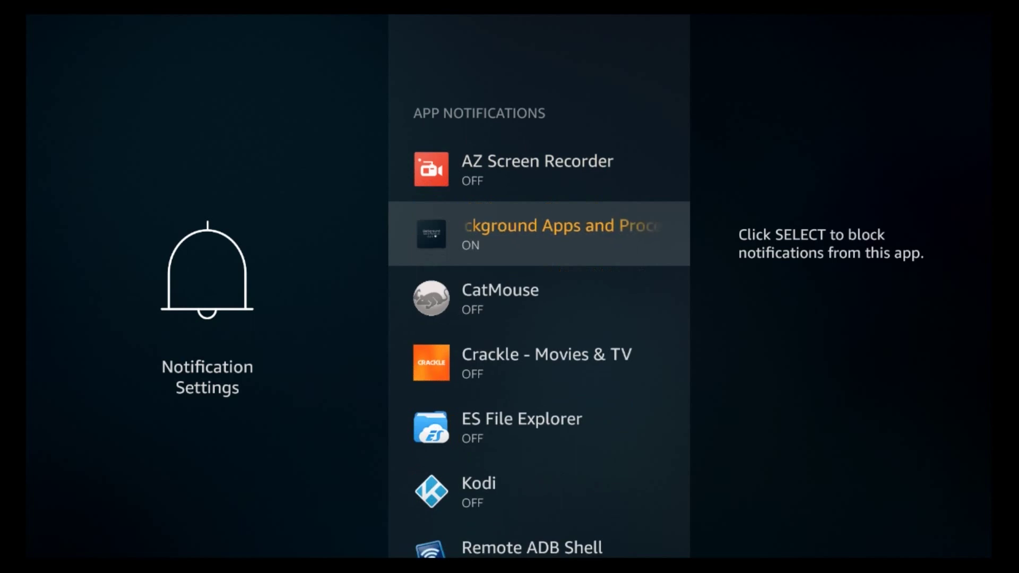
pyautogui.press('Return')
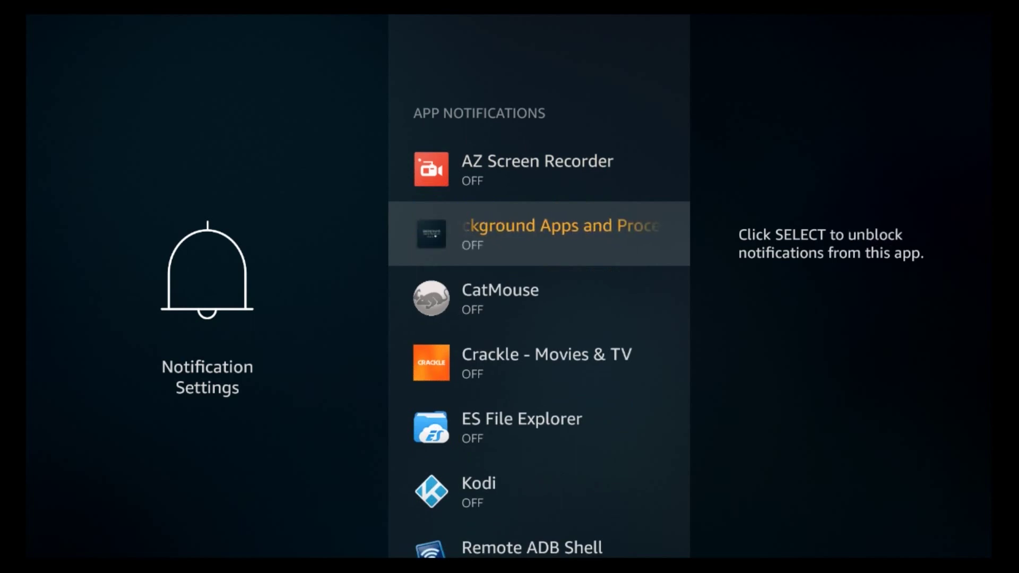
pyautogui.press('Down')
pyautogui.press('Down')
pyautogui.press('Down')
pyautogui.press('Down')
pyautogui.press('Down')
pyautogui.press('Down')
pyautogui.press('Down')
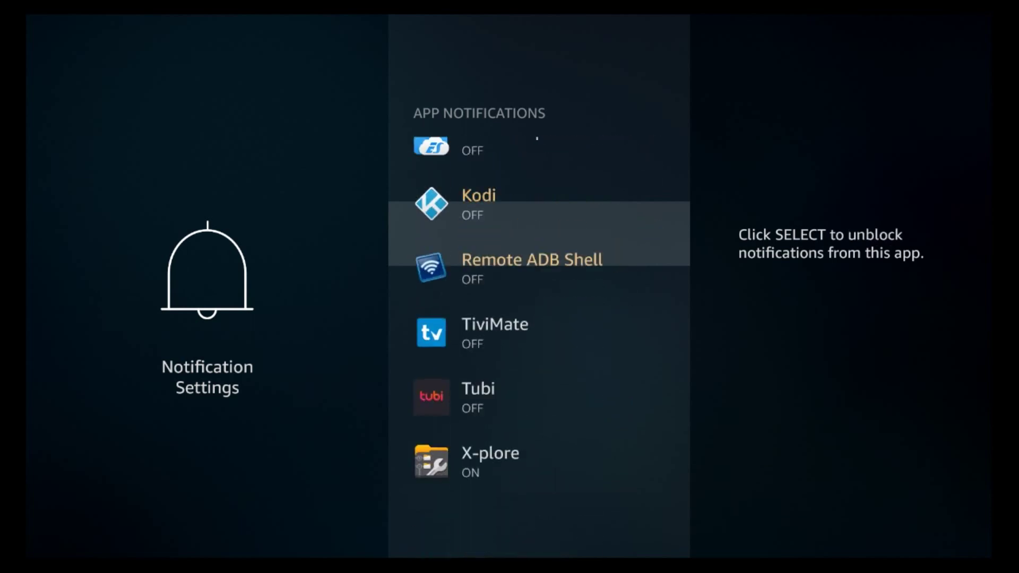
pyautogui.press('Down')
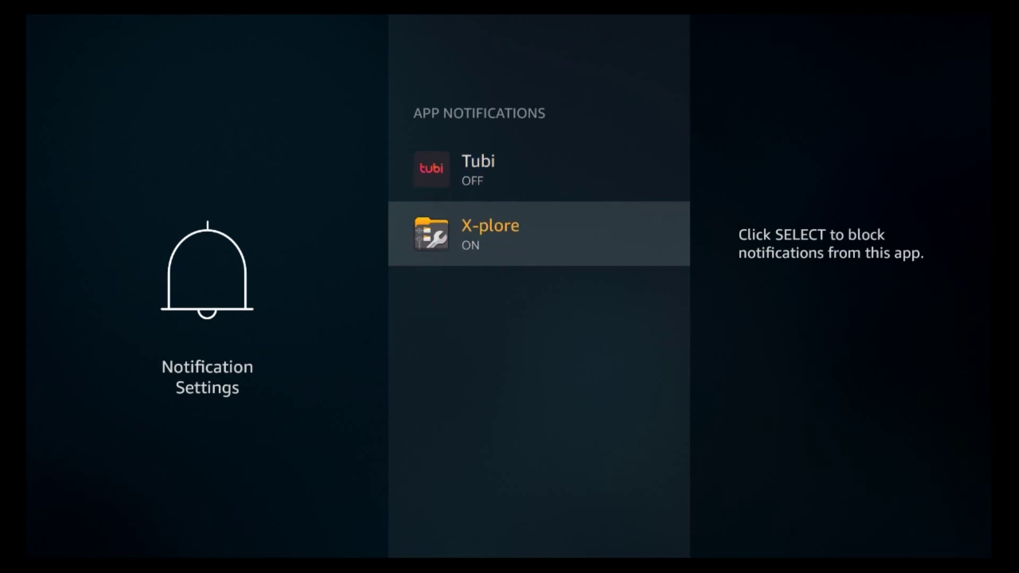
pyautogui.press('Return')
pyautogui.press('Escape')
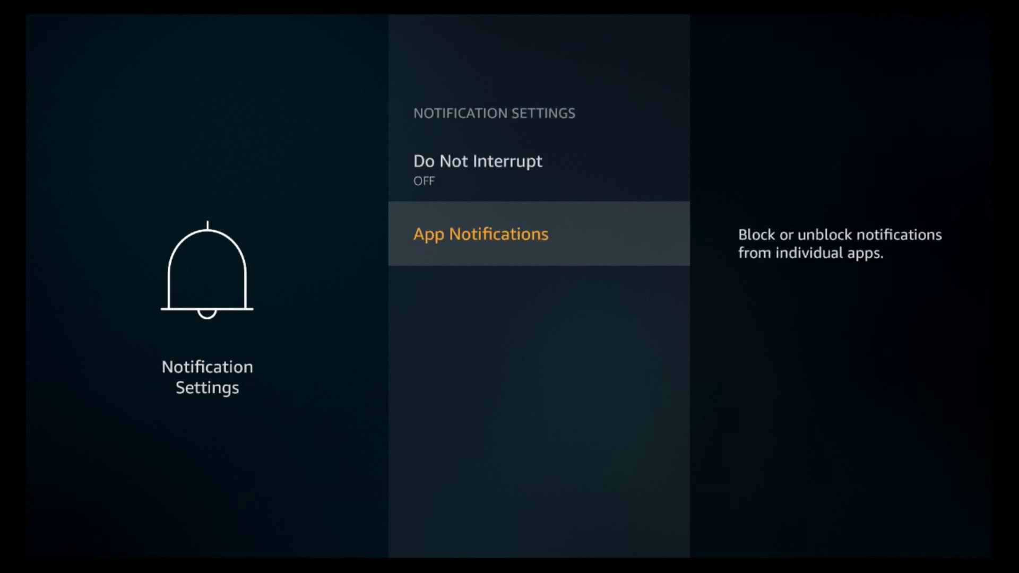
pyautogui.press('Escape')
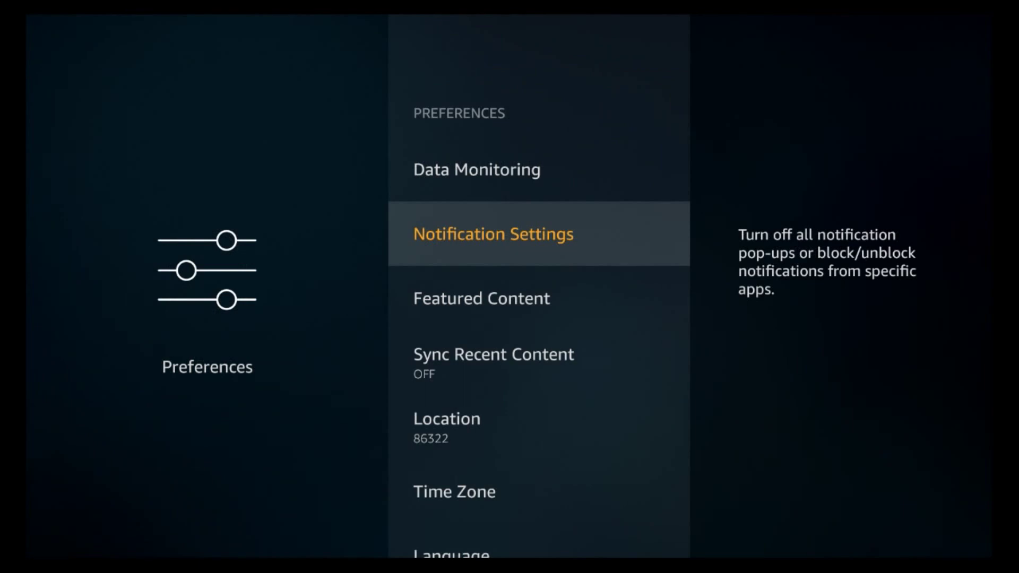
pyautogui.press('Down')
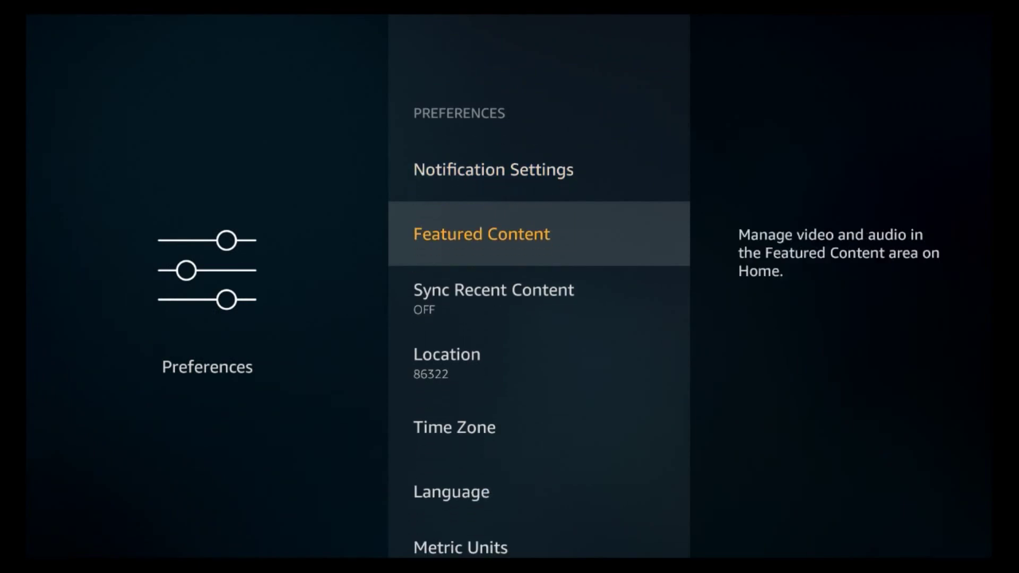
# Step: Check that Allow Video Autoplay and Allow Audio Autoplay in Featured Content are both OFF
pyautogui.press('Return')
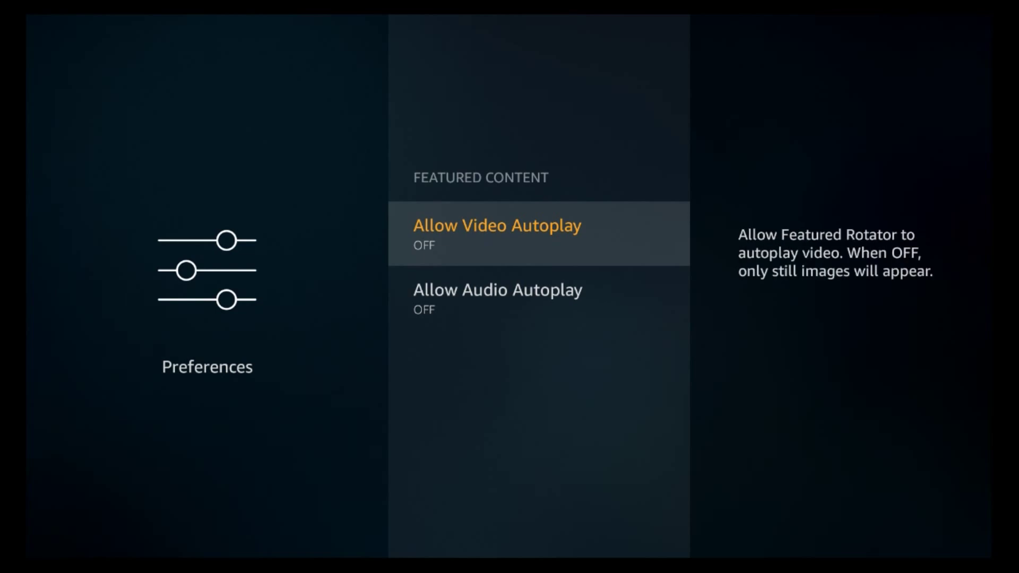
pyautogui.press('Down')
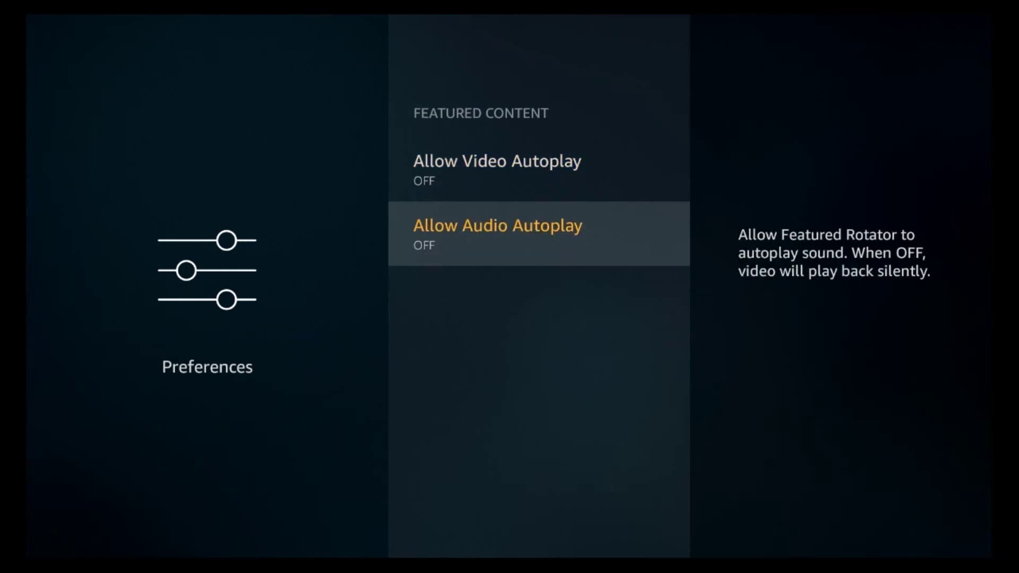
pyautogui.press('Up')
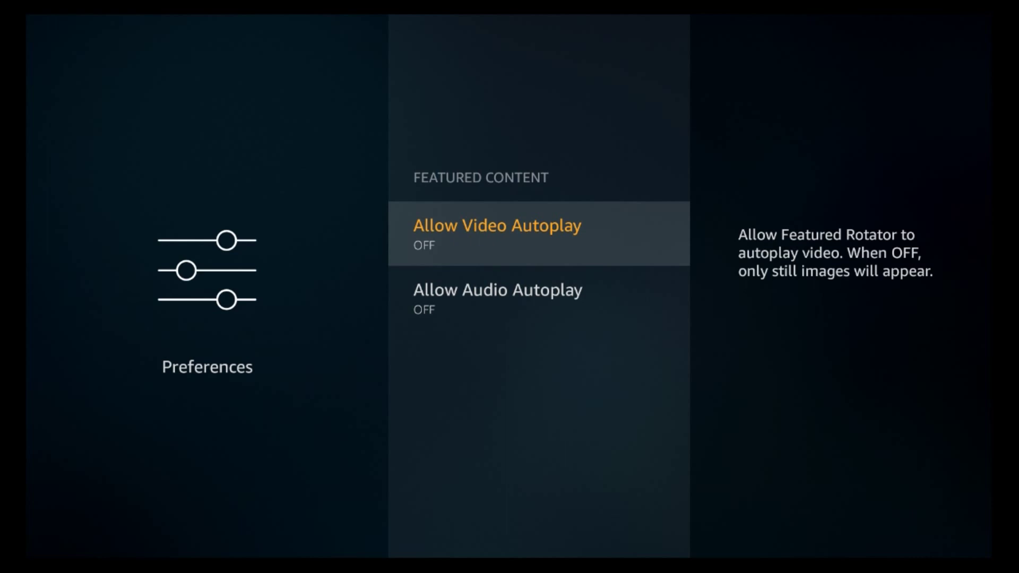
pyautogui.press('Escape')
pyautogui.press('Escape')
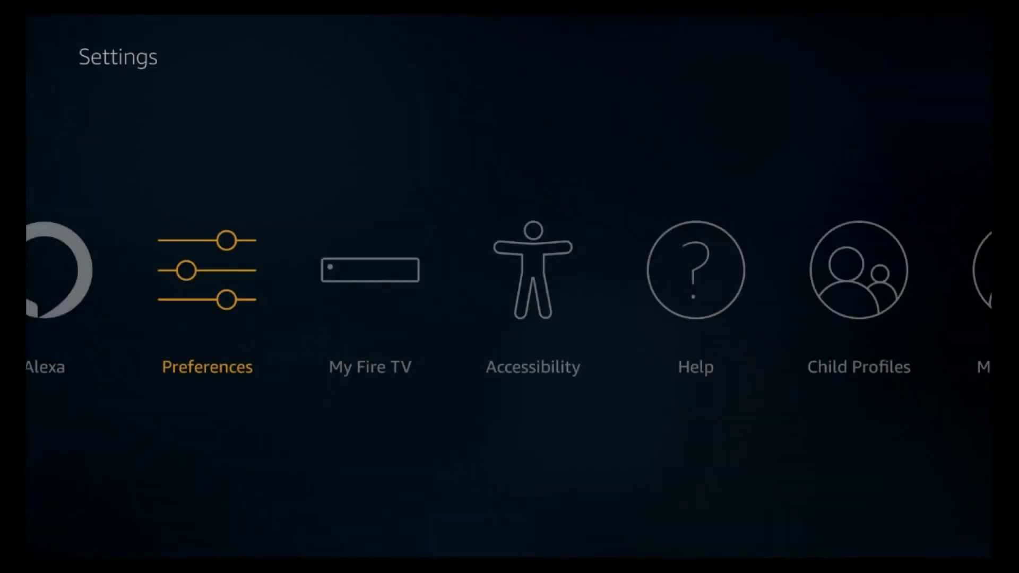
# Step: Confirm ADB debugging and Apps from Unknown Sources are ON in My Fire TV > Developer Options
pyautogui.press('Right')
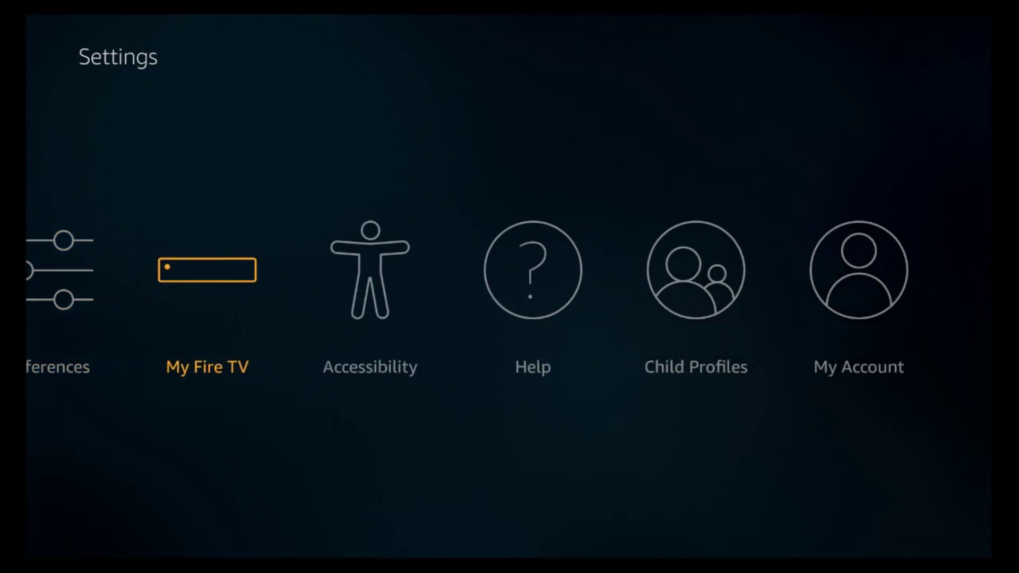
pyautogui.press('Return')
pyautogui.press('Down')
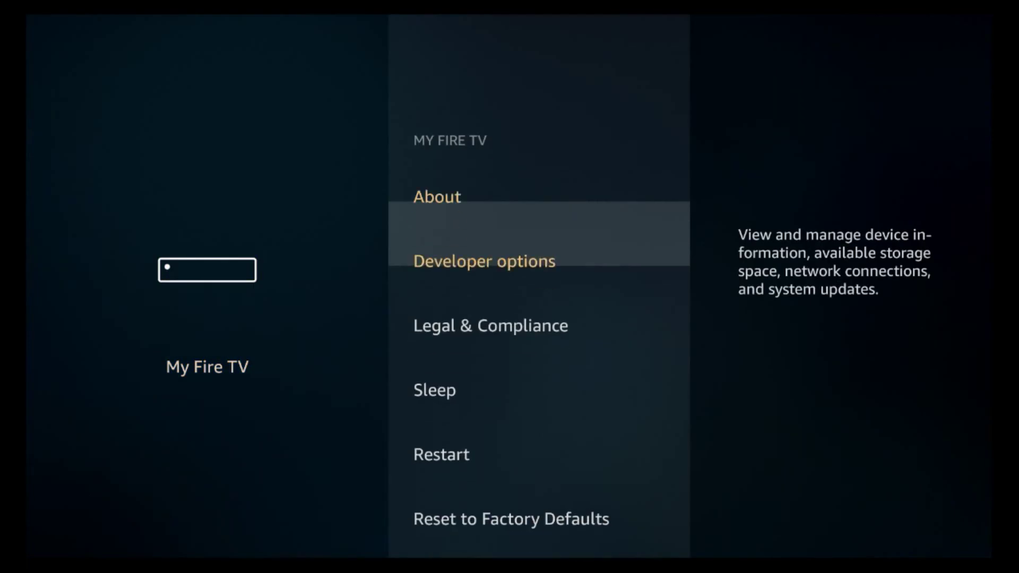
pyautogui.press('Return')
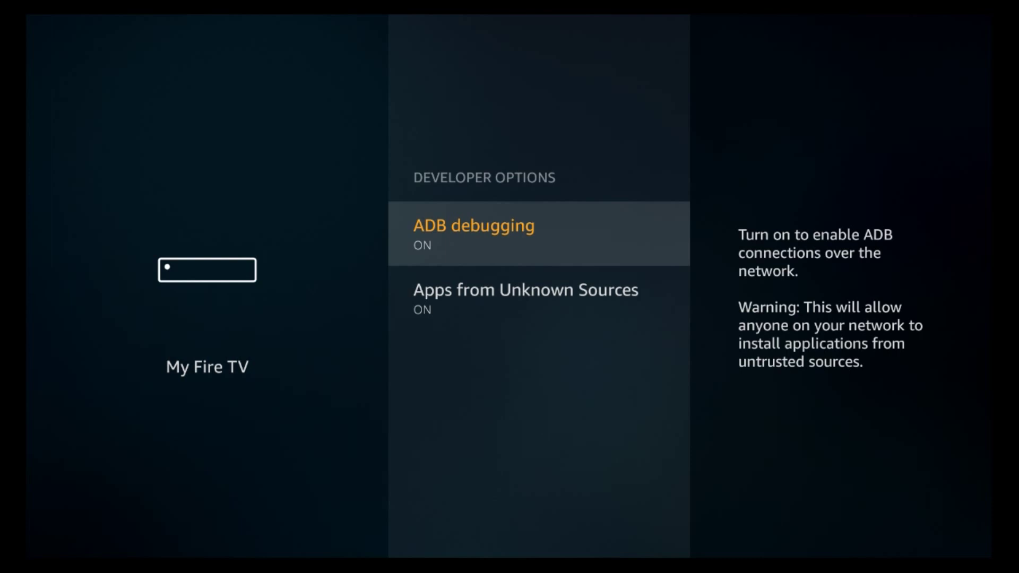
pyautogui.press('Down')
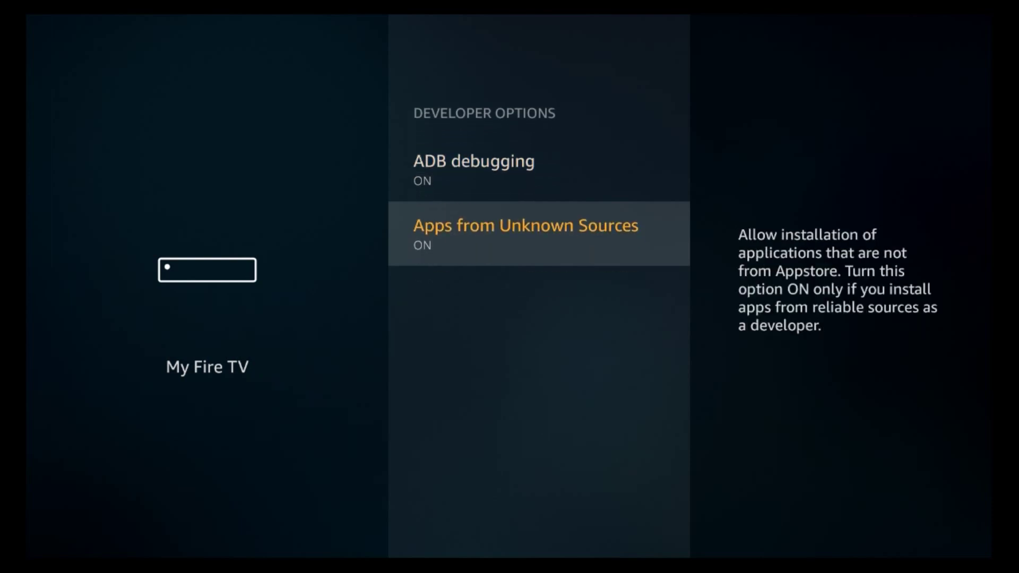
pyautogui.press('Up')
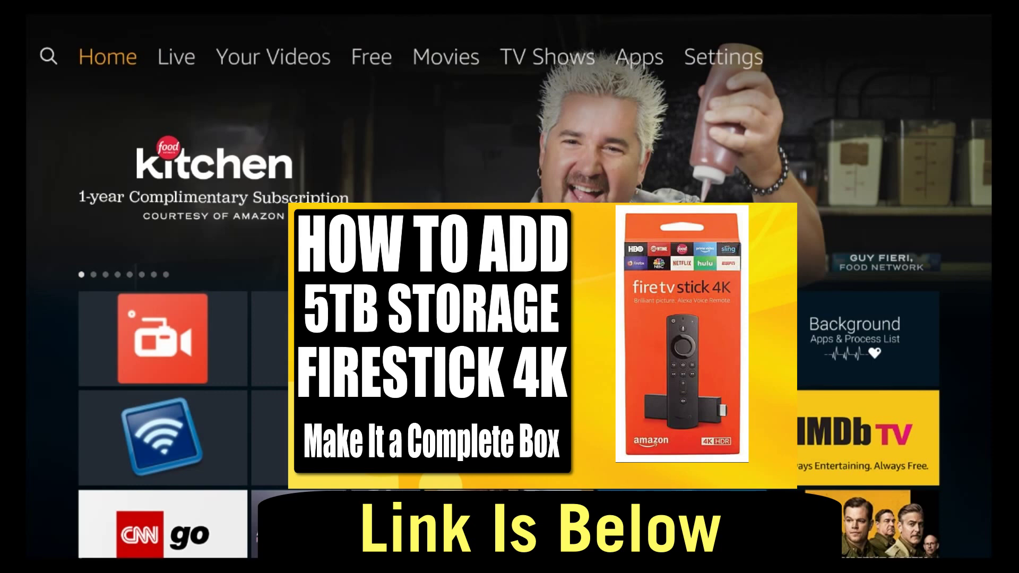
# Step: Enter 'Bac' in Search with the on-screen keyboard
pyautogui.press('Left')
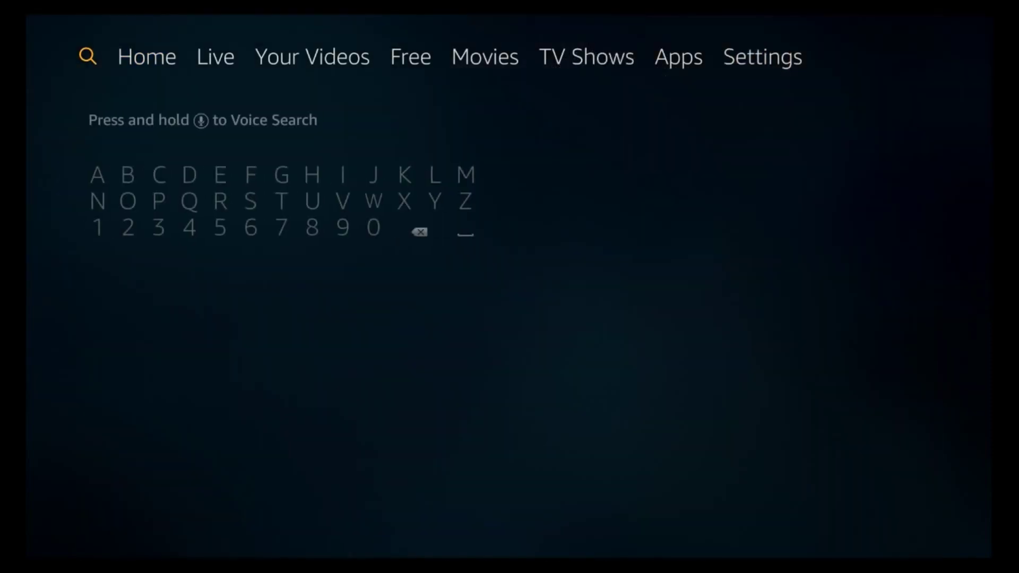
pyautogui.press('Down')
pyautogui.press('Right')
pyautogui.press('Return')
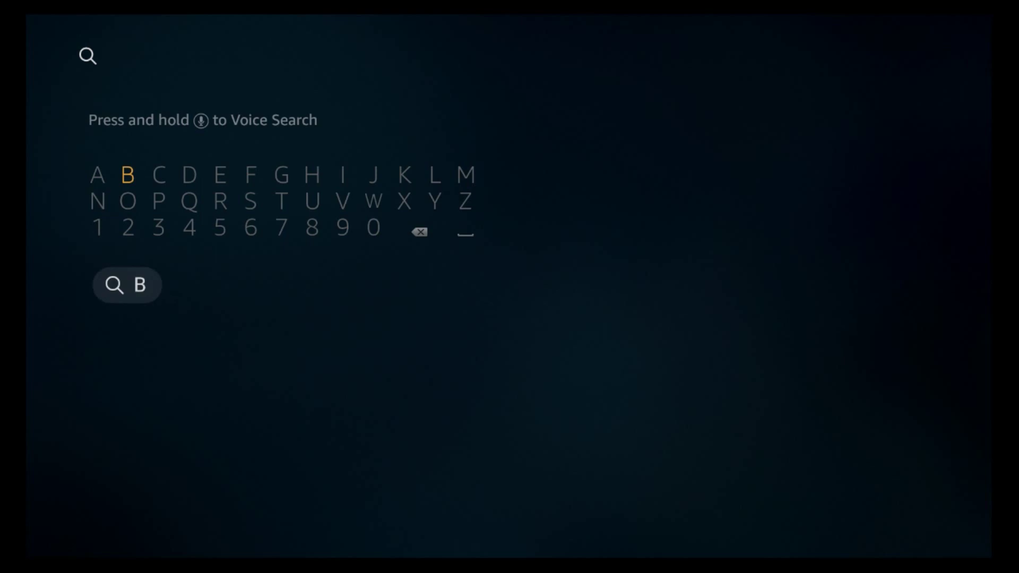
pyautogui.press('Left')
pyautogui.press('Return')
pyautogui.press('Down')
pyautogui.press('Right')
pyautogui.press('Right')
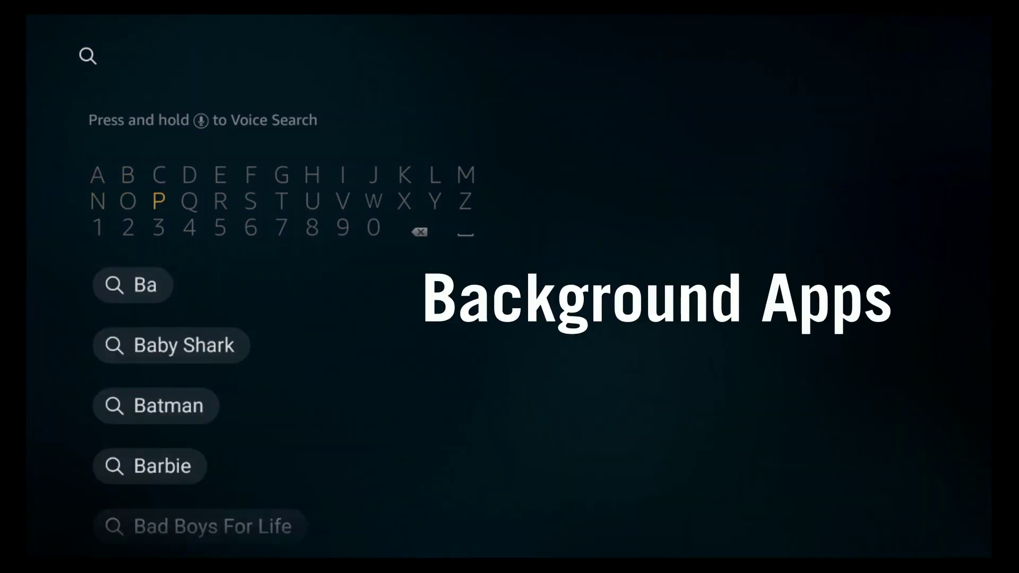
pyautogui.press('Up')
pyautogui.press('Return')
pyautogui.press('Right')
pyautogui.press('Right')
pyautogui.press('Right')
pyautogui.press('Right')
pyautogui.press('Right')
pyautogui.press('Right')
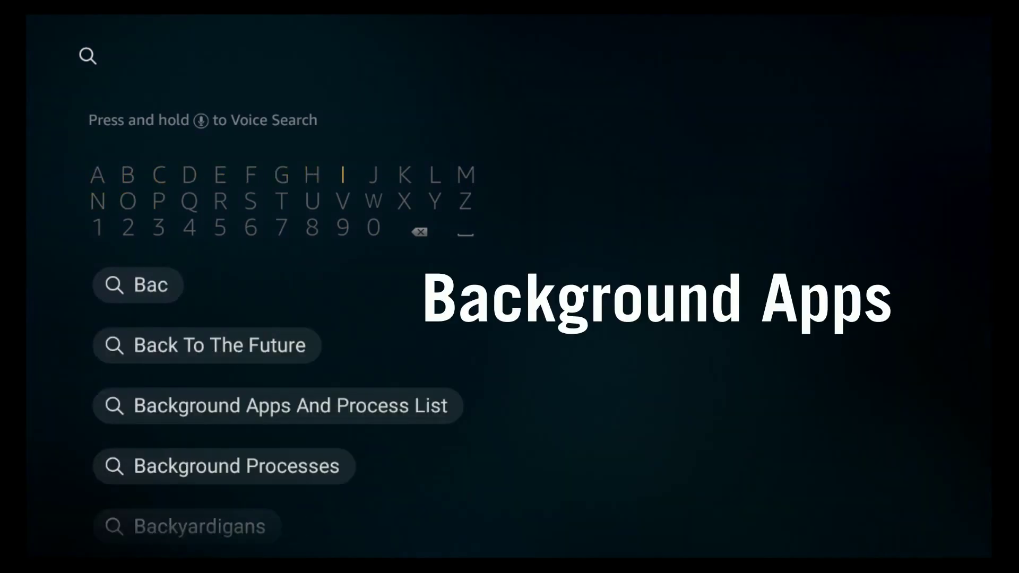
pyautogui.press('Right')
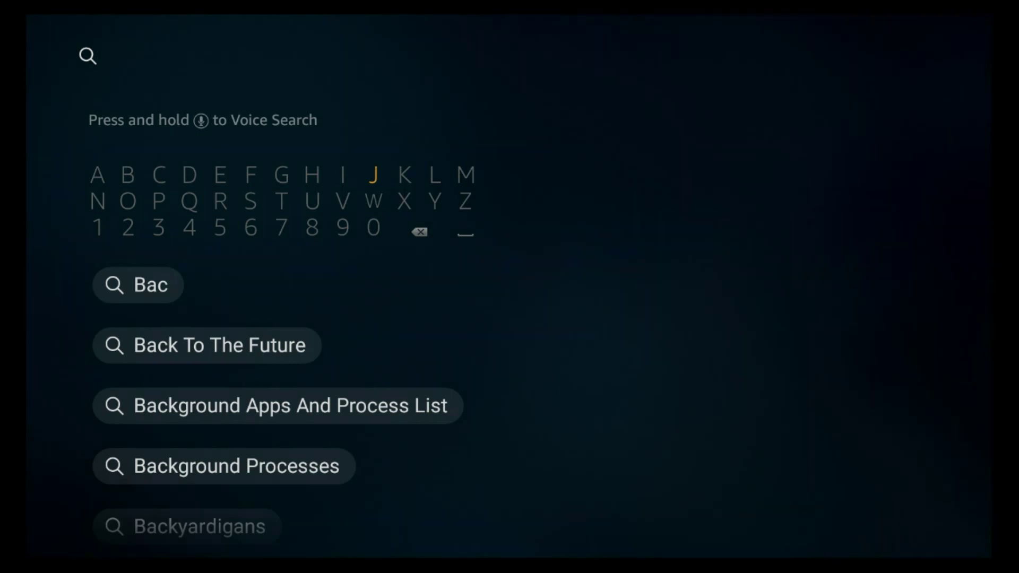
# Step: Launch the 'Background Apps And Process List' suggestion
pyautogui.press('Down')
pyautogui.press('Down')
pyautogui.press('Down')
pyautogui.press('Down')
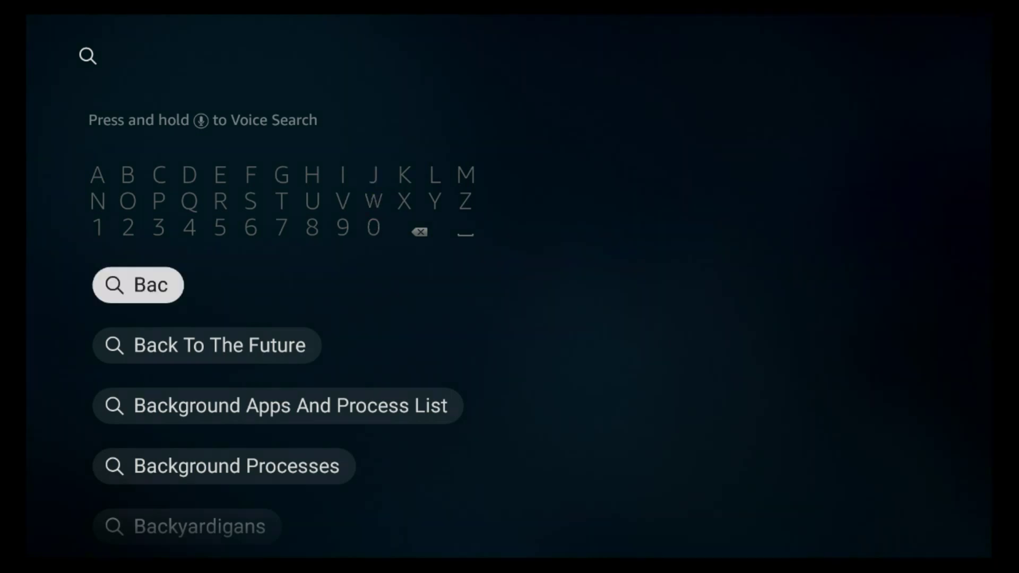
pyautogui.press('Down')
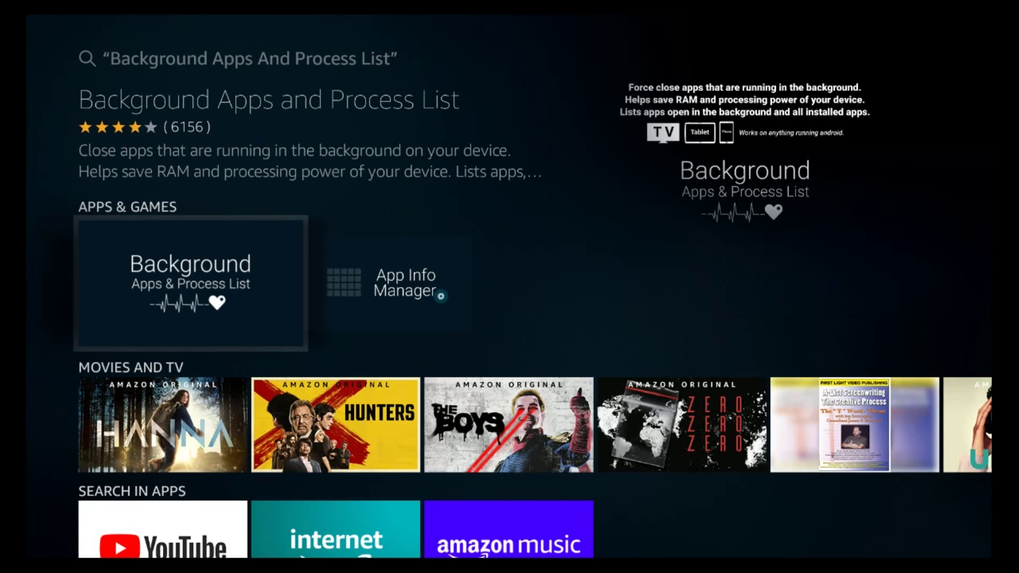
pyautogui.press('Return')
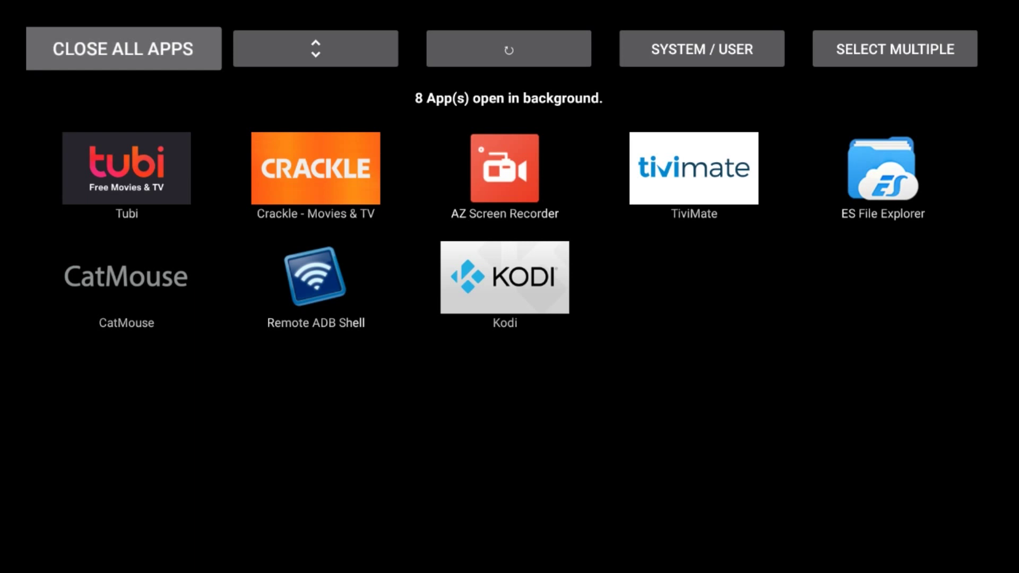
# Step: Browse the running apps (Crackle, AZ Screen Recorder) and open Tubi's app settings
pyautogui.press('Right')
pyautogui.press('Down')
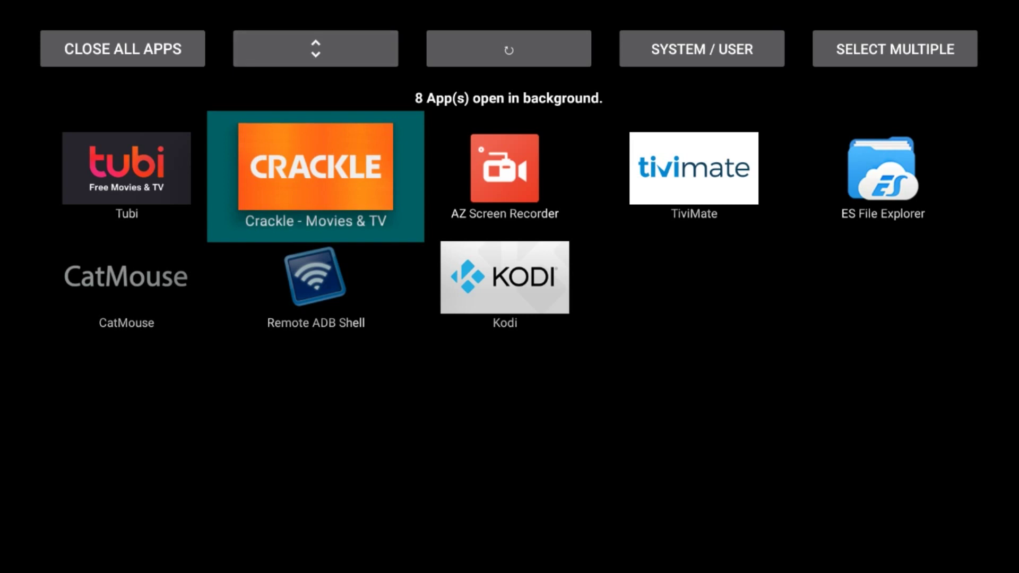
pyautogui.press('Right')
pyautogui.press('Right')
pyautogui.press('Right')
pyautogui.press('Left')
pyautogui.press('Left')
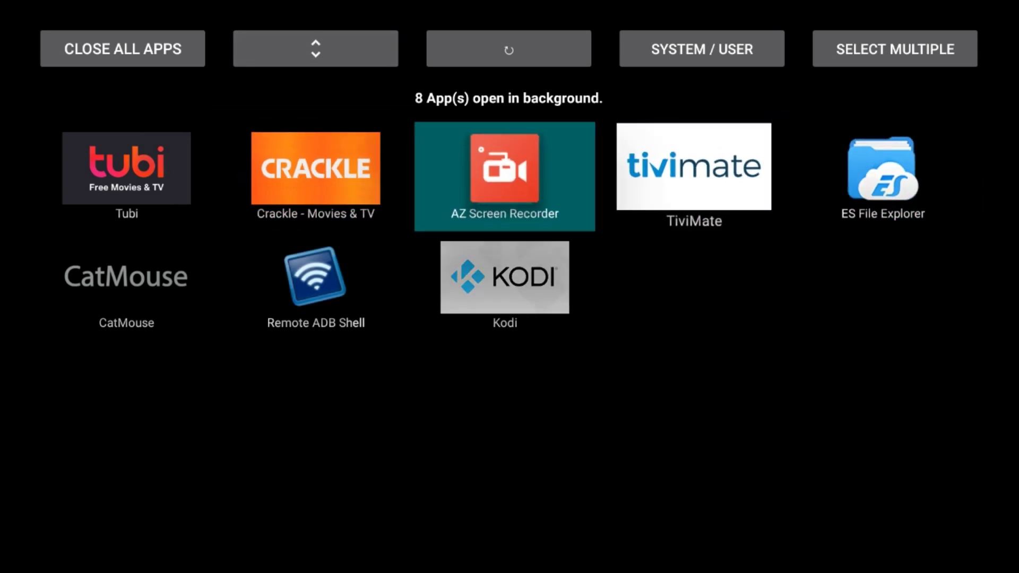
pyautogui.press('Left')
pyautogui.press('Left')
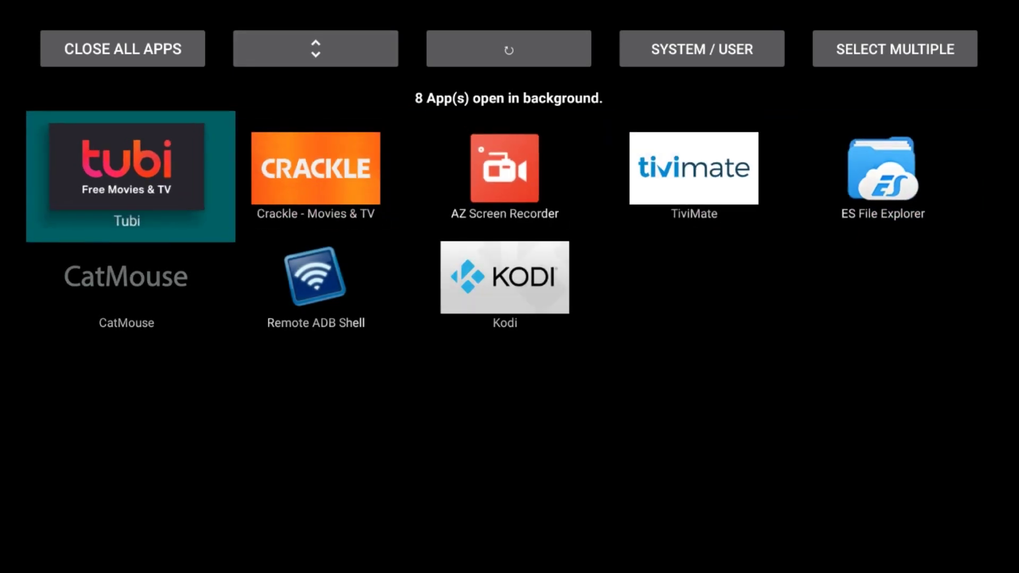
pyautogui.press('Up')
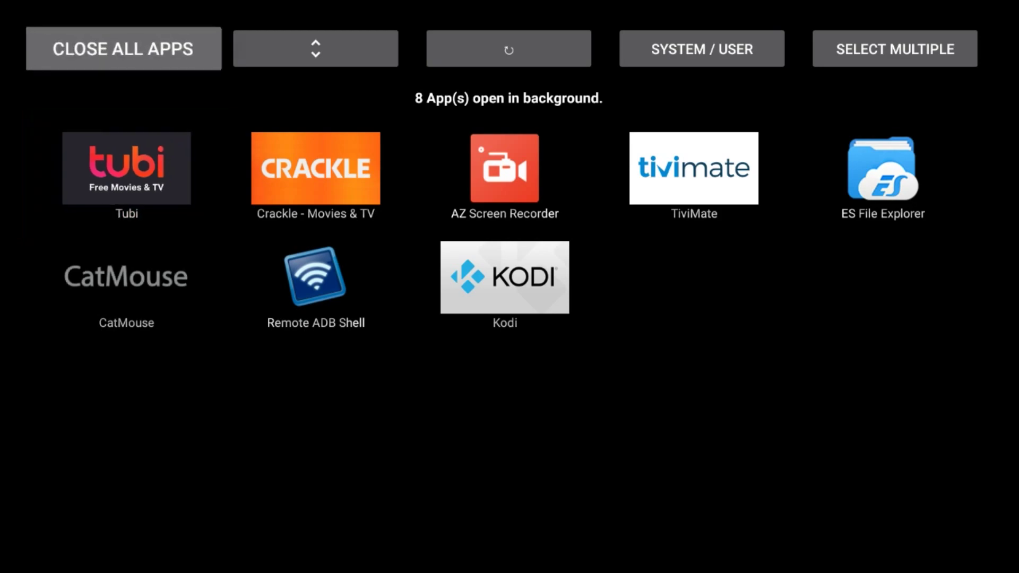
pyautogui.press('Down')
pyautogui.press('Return')
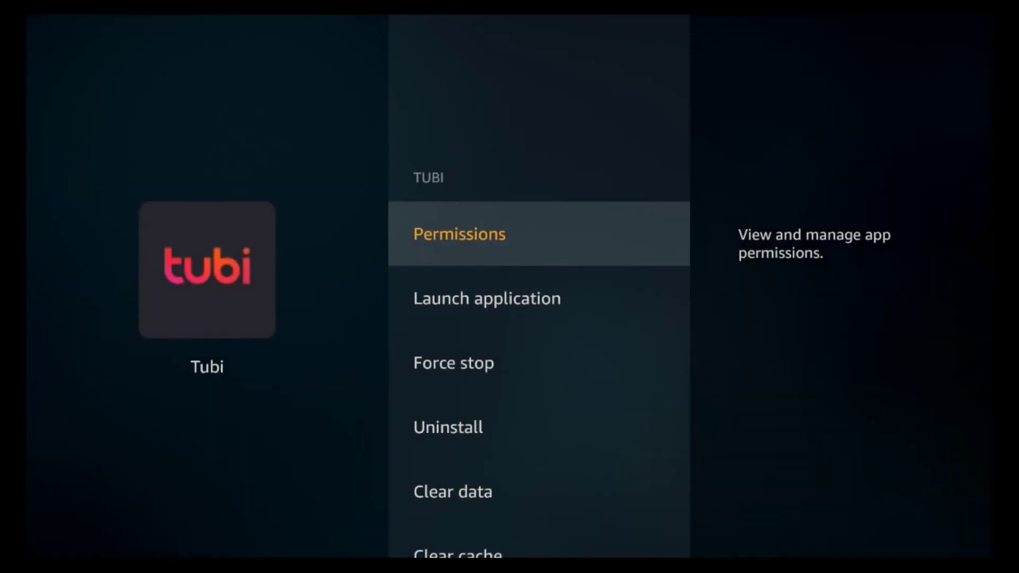
# Step: Force-stop Crackle, TiviMate and CatMouse, leaving three background apps
pyautogui.press('Down')
pyautogui.press('Down')
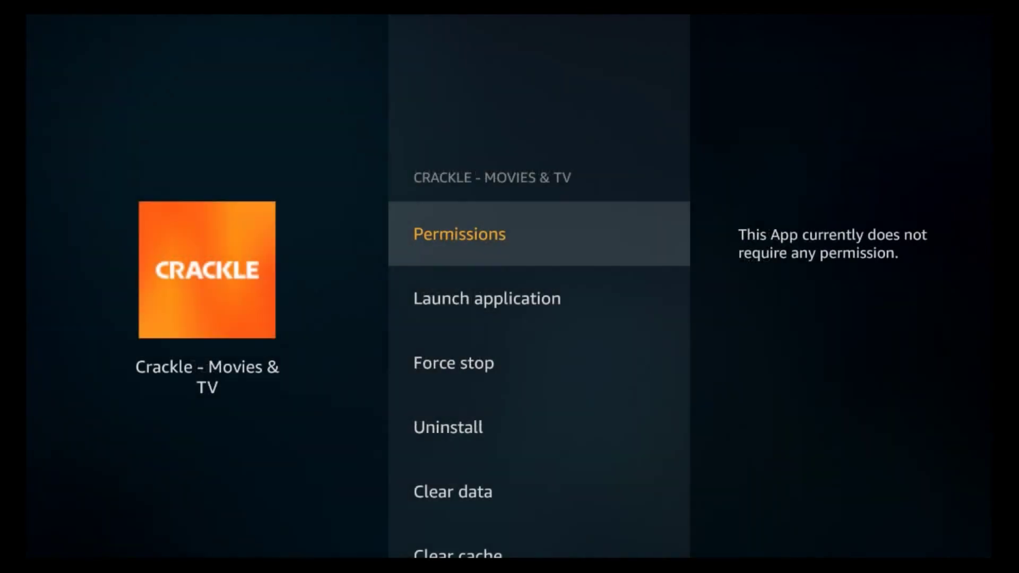
pyautogui.press('Down')
pyautogui.press('Down')
pyautogui.press('Return')
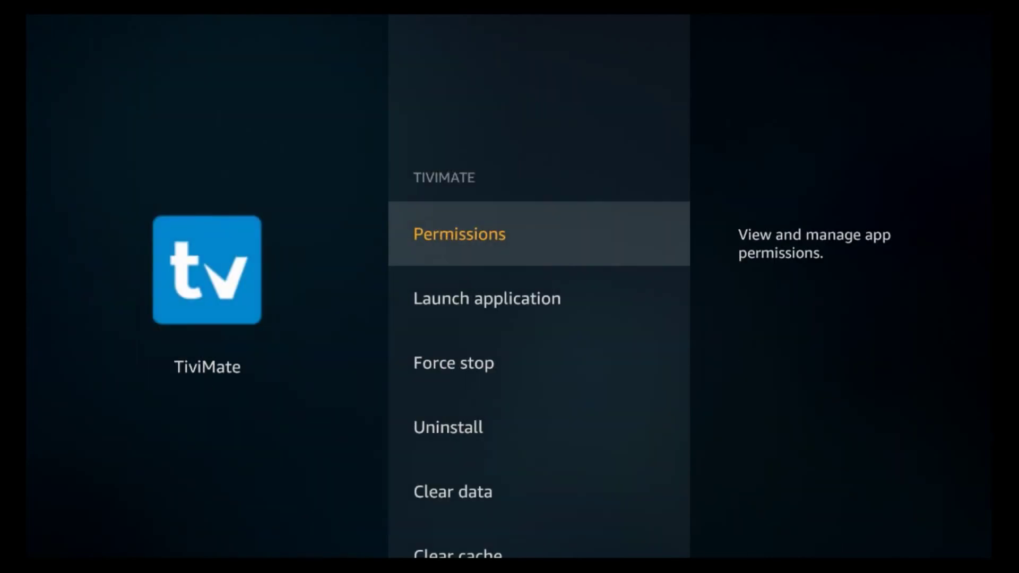
pyautogui.press('Down')
pyautogui.press('Down')
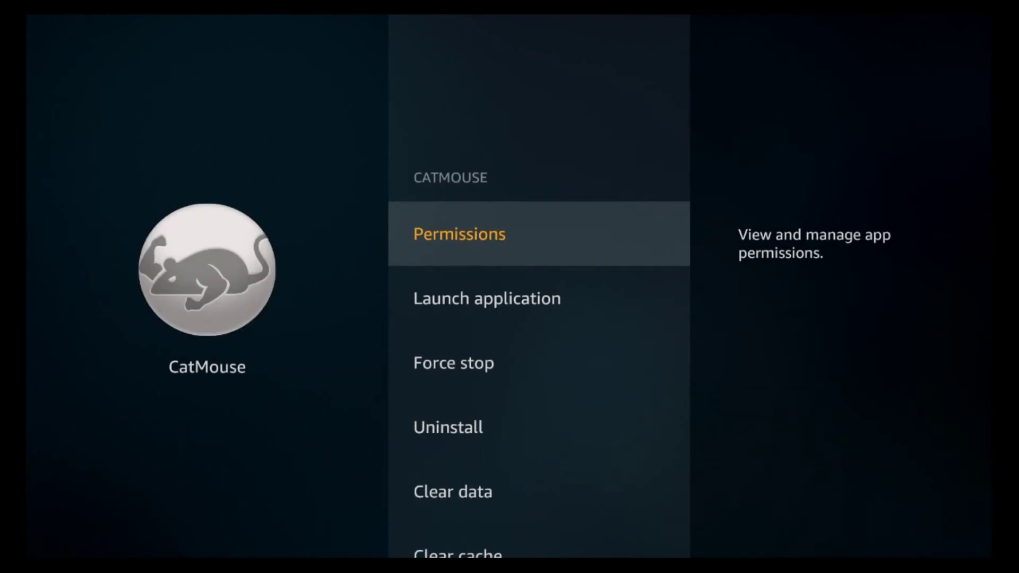
pyautogui.press('Down')
pyautogui.press('Down')
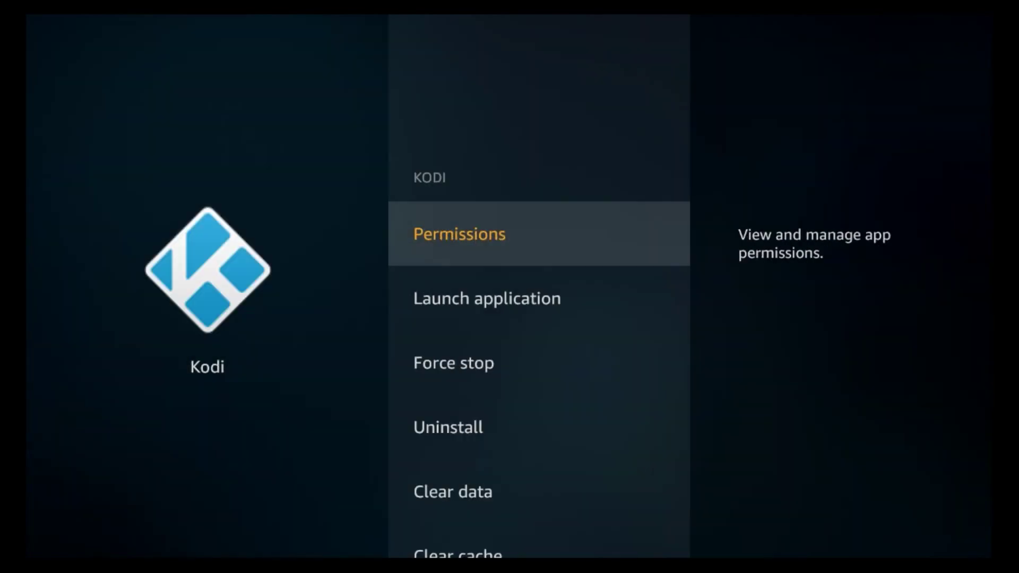
pyautogui.press('Down')
pyautogui.press('Down')
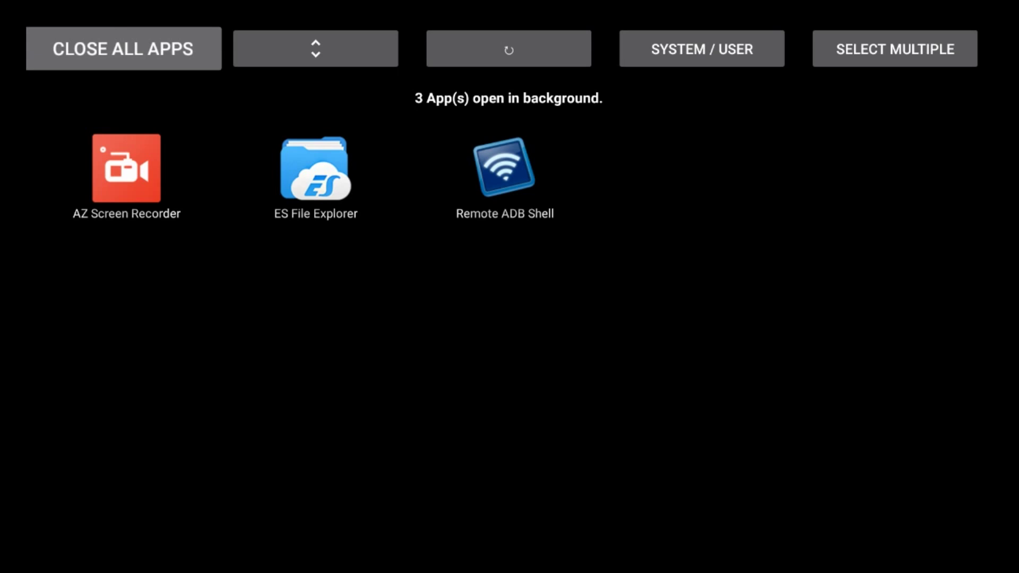
pyautogui.press('Down')
pyautogui.press('Right')
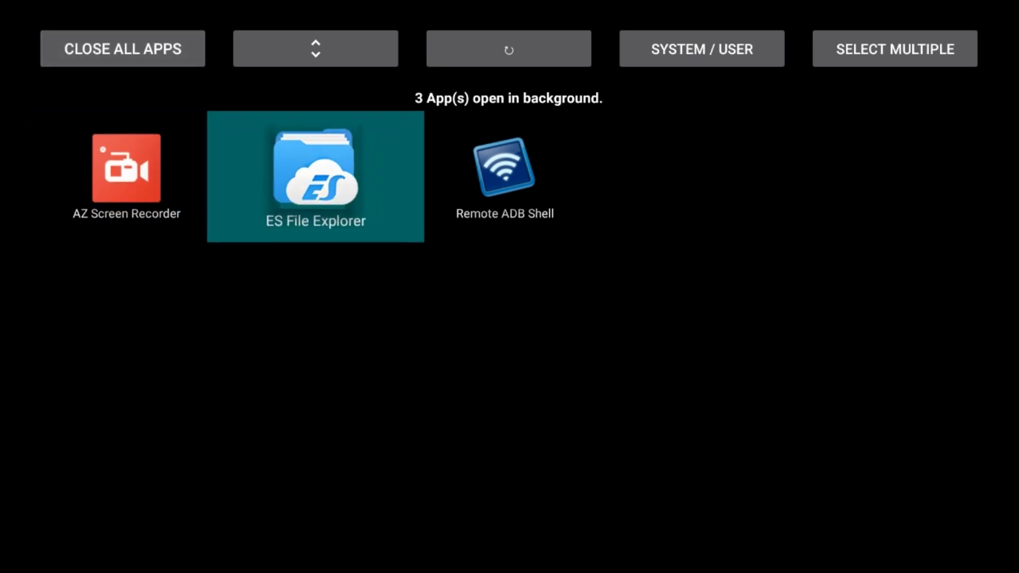
pyautogui.press('Right')
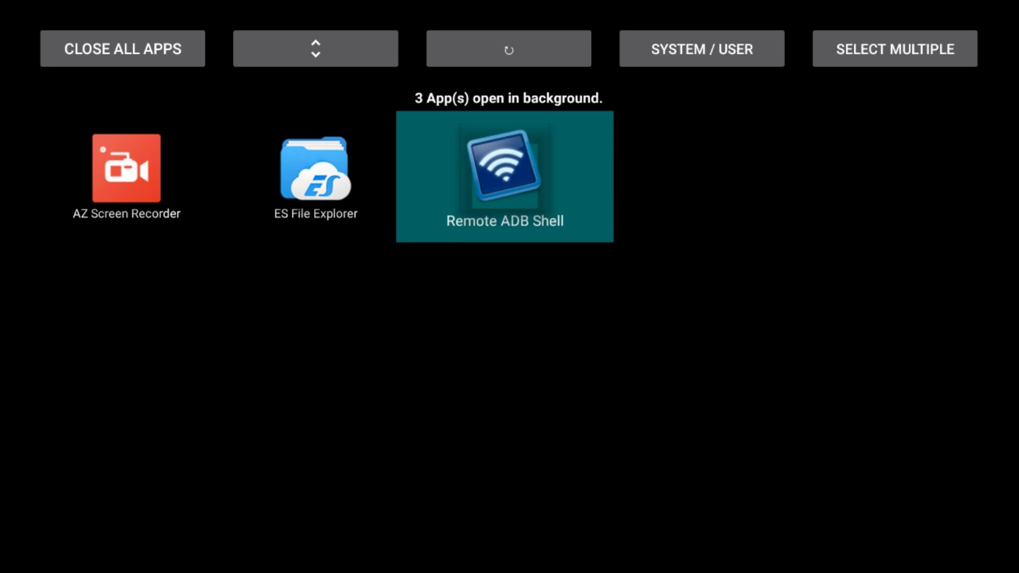
pyautogui.press('Left')
pyautogui.press('Left')
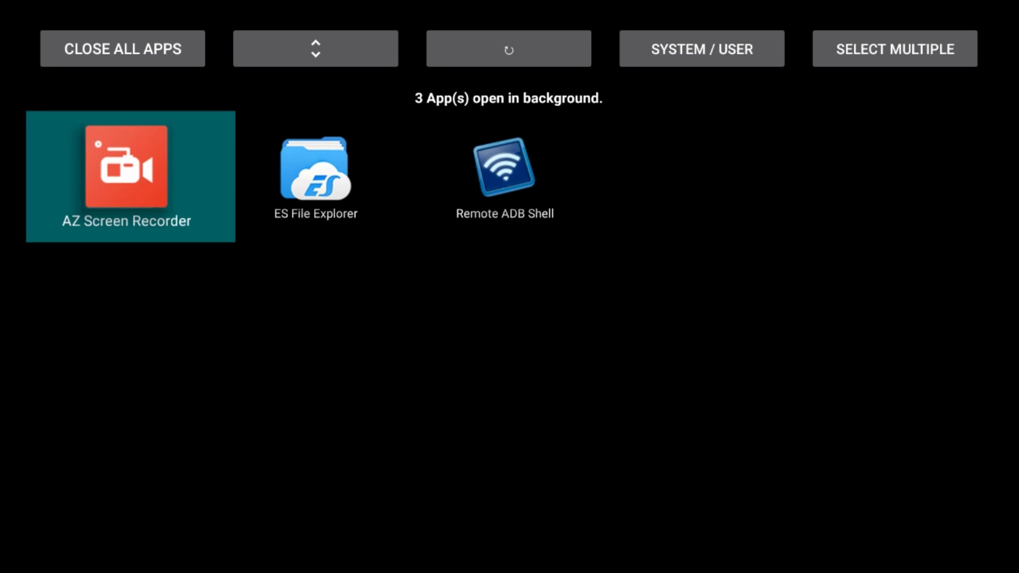
pyautogui.press('Escape')
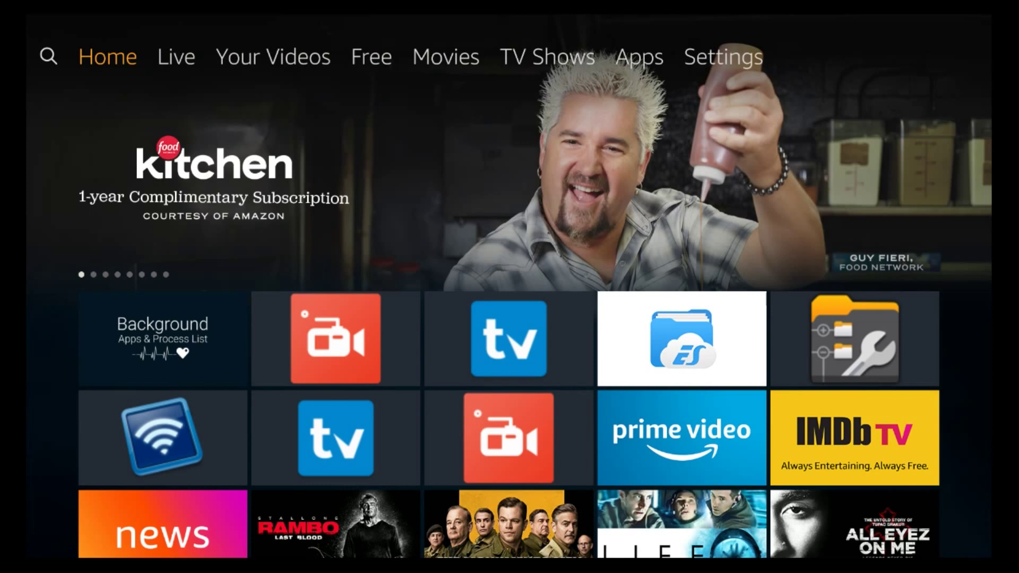
# Step: Open Fire TV search and begin the query with 'Sp' on the on-screen keyboard
pyautogui.press('Up')
pyautogui.press('Left')
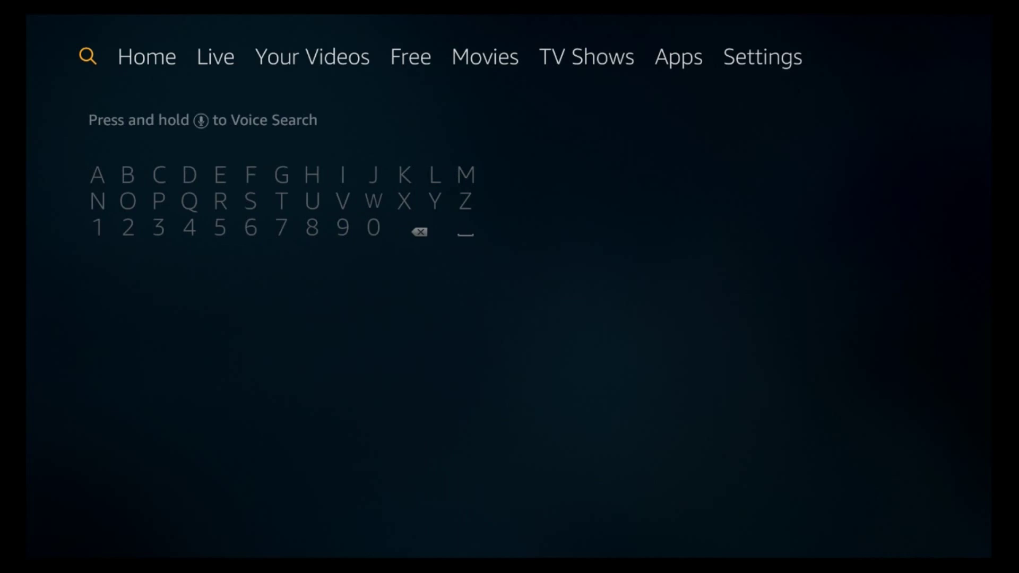
pyautogui.press('Down')
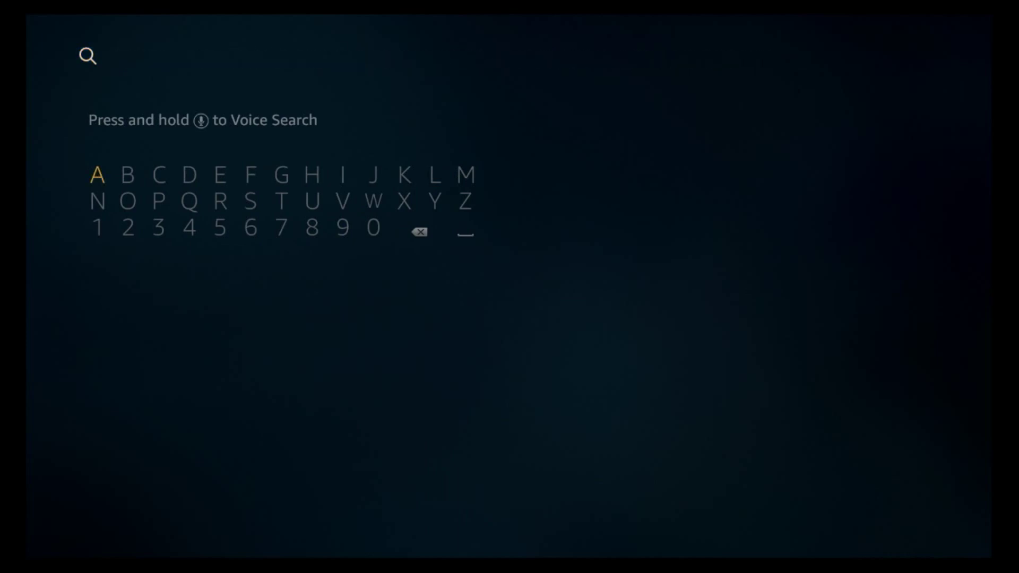
pyautogui.press('Down')
pyautogui.press('Right')
pyautogui.press('Right')
pyautogui.press('Right')
pyautogui.press('Right')
pyautogui.press('Right')
pyautogui.press('Return')
pyautogui.press('Up')
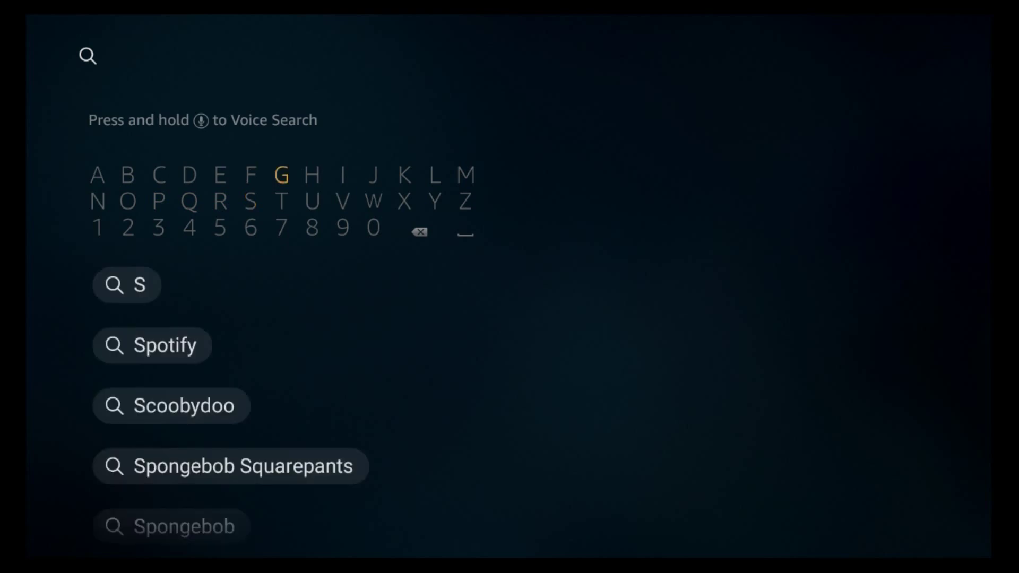
pyautogui.press('Left')
pyautogui.press('Left')
pyautogui.press('Down')
pyautogui.press('Left')
pyautogui.press('Left')
pyautogui.press('Return')
# Step: Finish spelling 'Speed' and choose the 'Speed Test By Ookla' suggestion
pyautogui.press('Up')
pyautogui.press('Right')
pyautogui.press('Right')
pyautogui.press('Return')
pyautogui.press('Return')
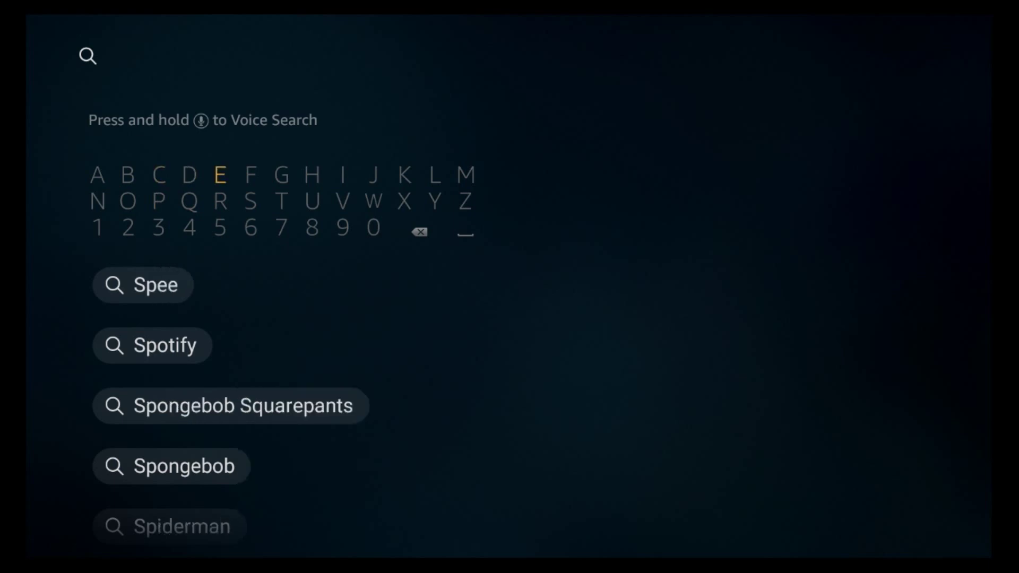
pyautogui.press('Left')
pyautogui.press('Return')
pyautogui.press('Down')
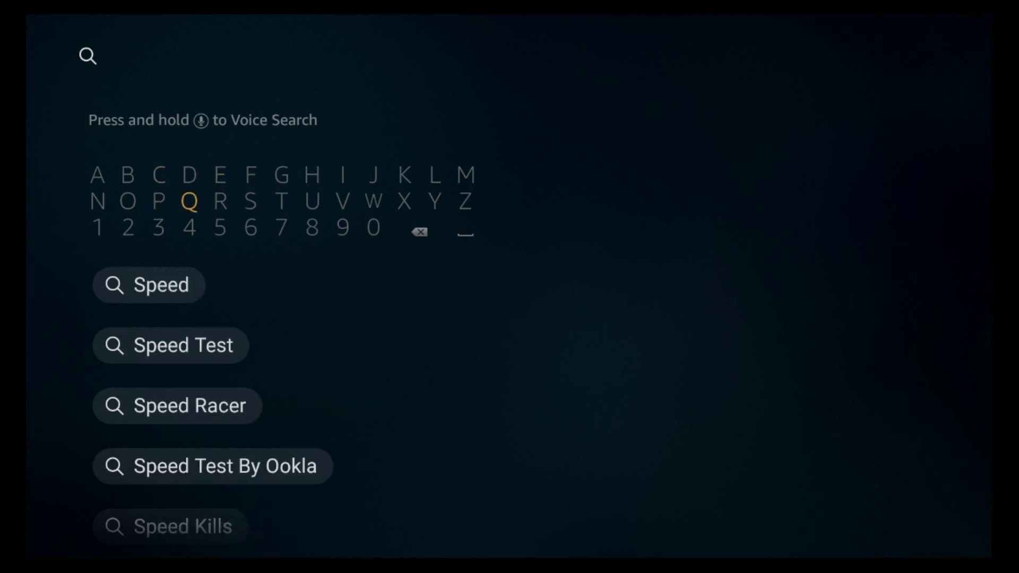
pyautogui.press('Down')
pyautogui.press('Down')
pyautogui.press('Down')
pyautogui.press('Down')
pyautogui.press('Down')
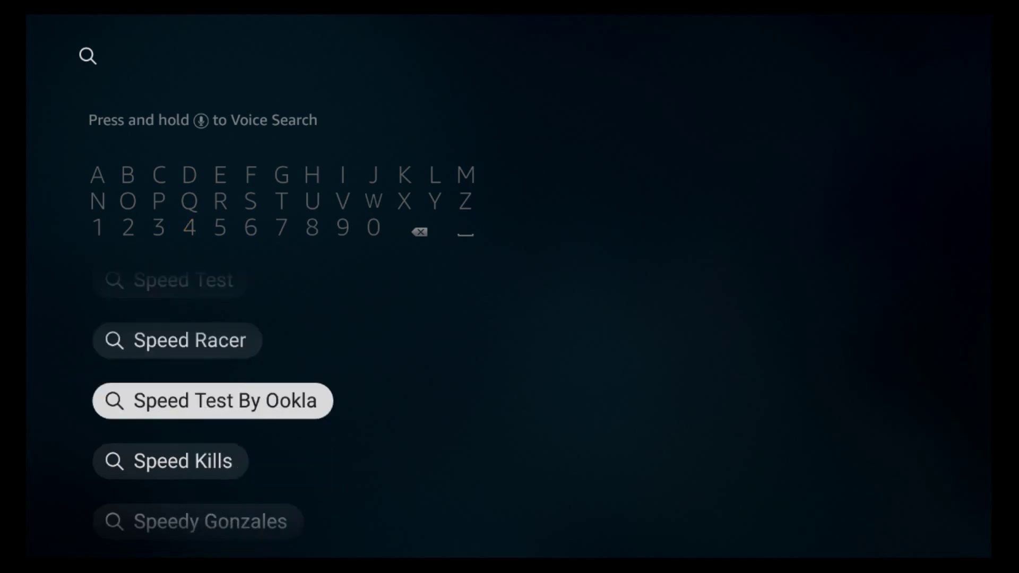
pyautogui.press('Return')
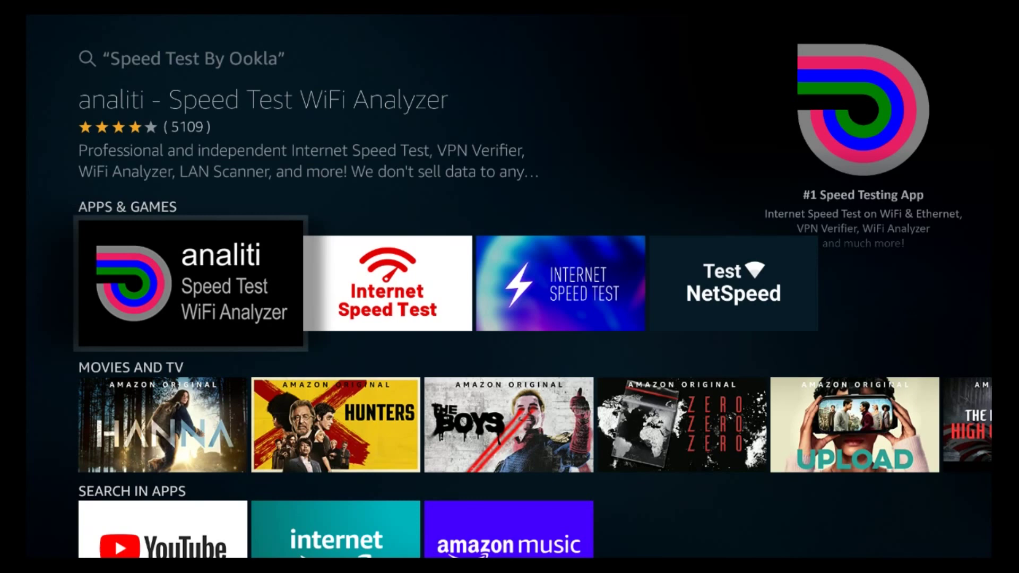
# Step: Browse the Internet Speed Test apps in the results, then return to the analiti tile
pyautogui.press('Right')
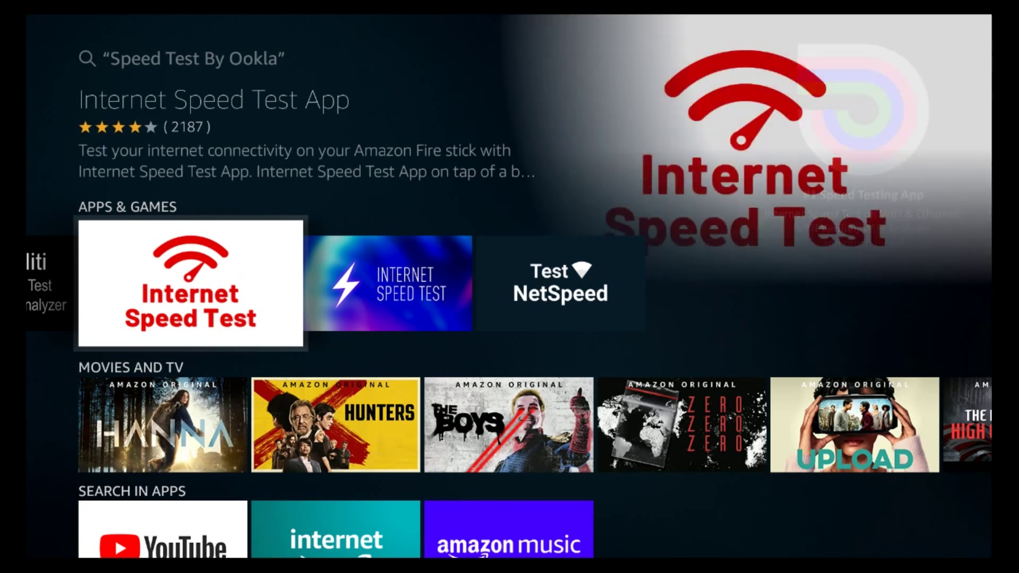
pyautogui.press('Right')
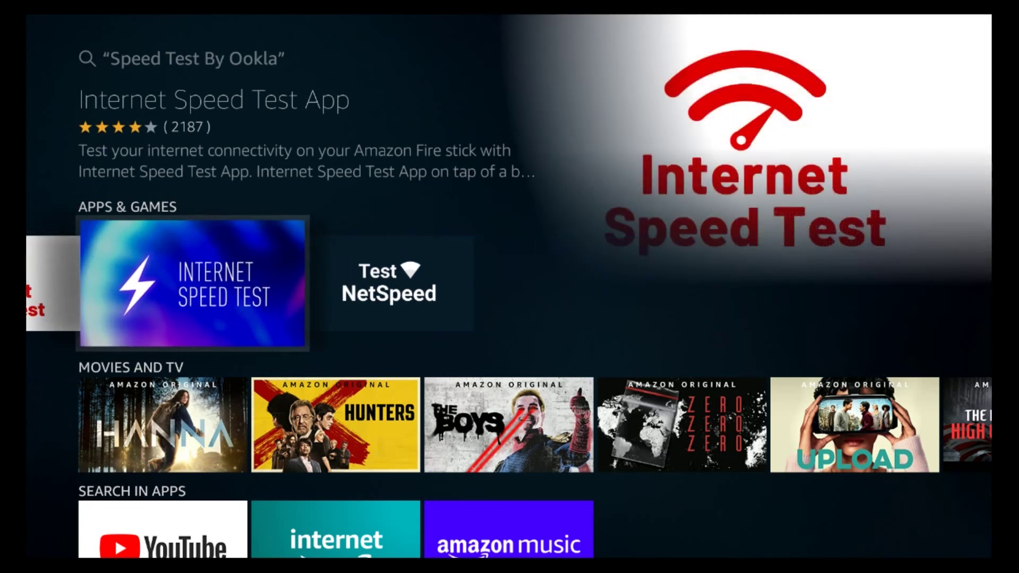
pyautogui.press('Left')
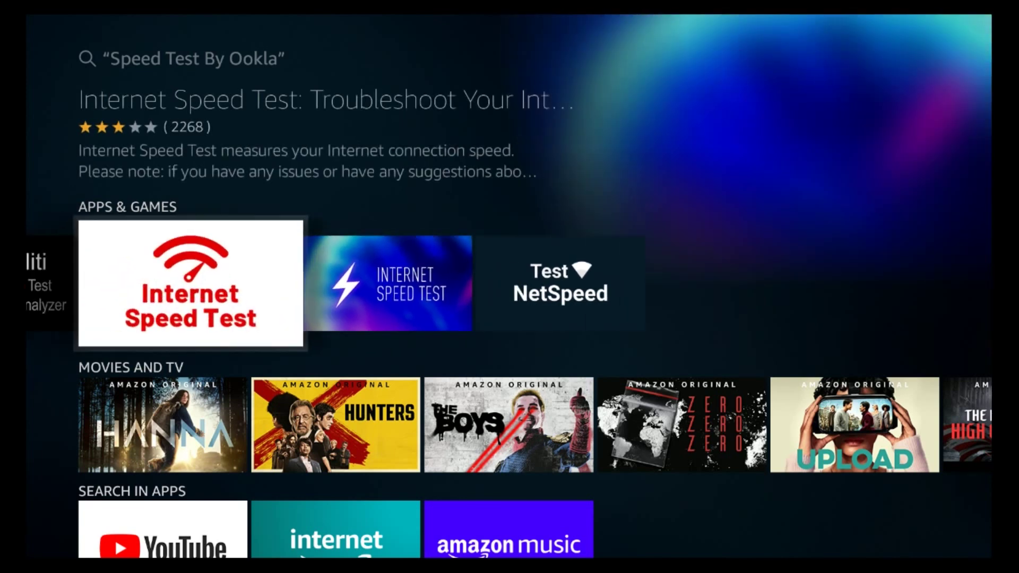
pyautogui.press('Left')
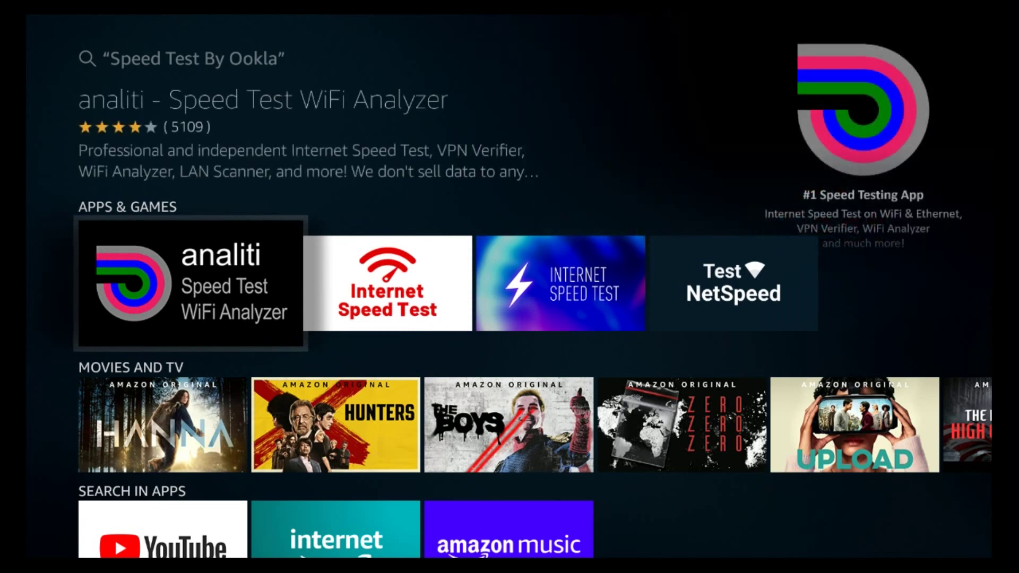
# Step: Install analiti from its store page and run a speed test showing 13 Mbps down, 7 up
pyautogui.press('Return')
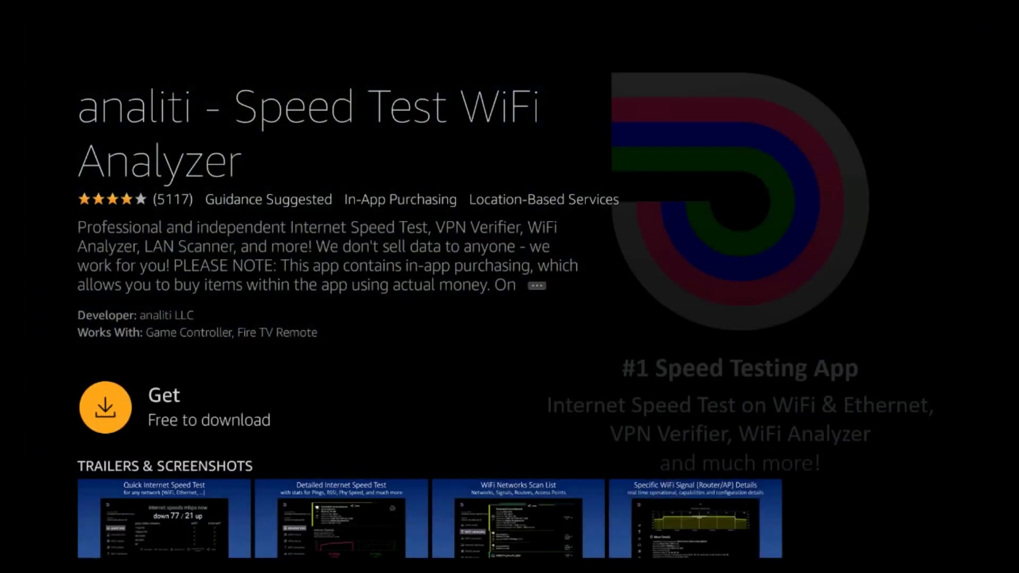
pyautogui.press('Return')
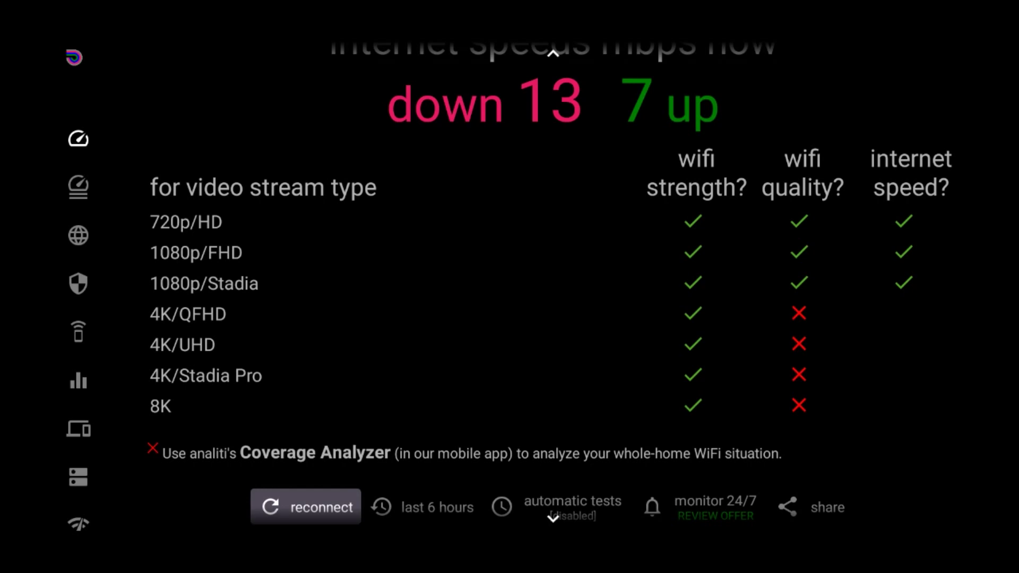
pyautogui.press('Escape')
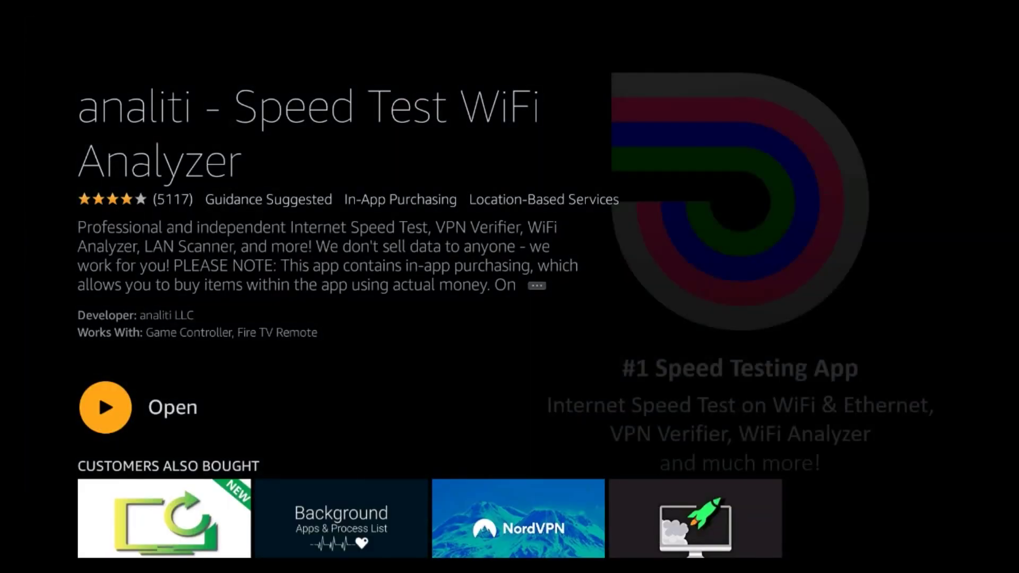
# Step: Close analiti's store page and return to the Fire TV Home screen
pyautogui.press('Escape')
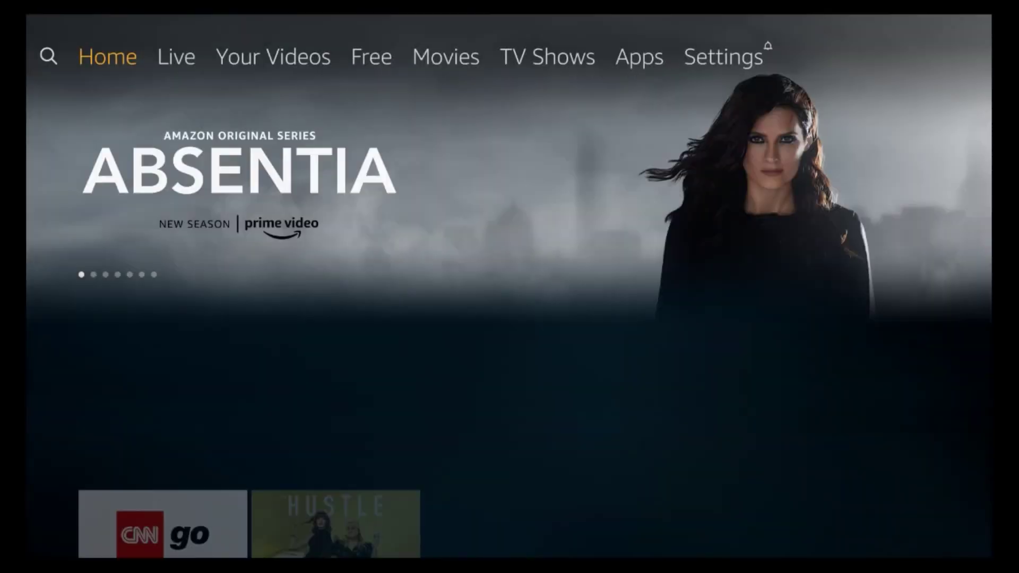